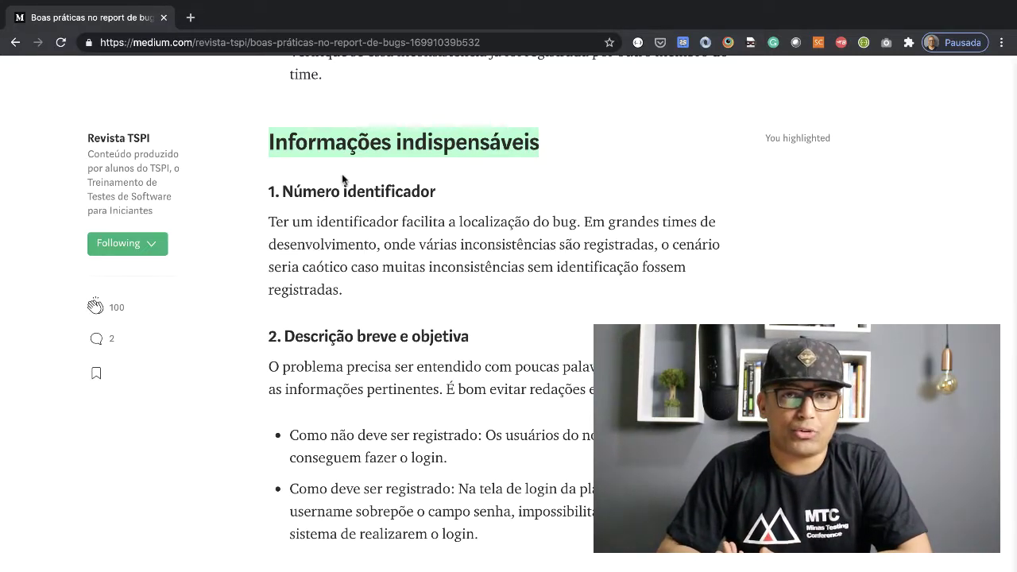
Step: In a new tab, load the Task it! address with the www prefix removed
click(190, 18)
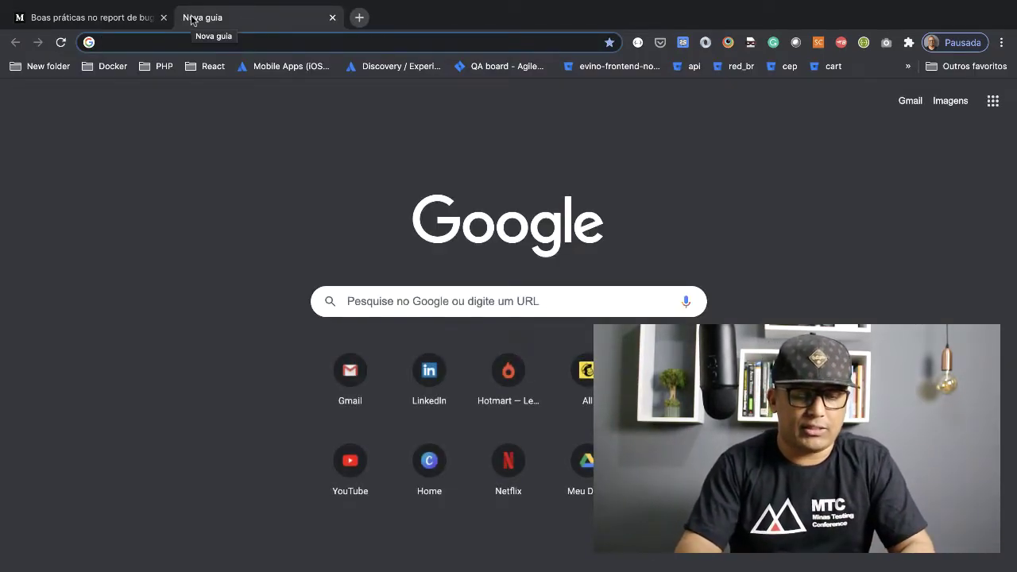
text(julio)
key(Down)
key(Down)
key(Down)
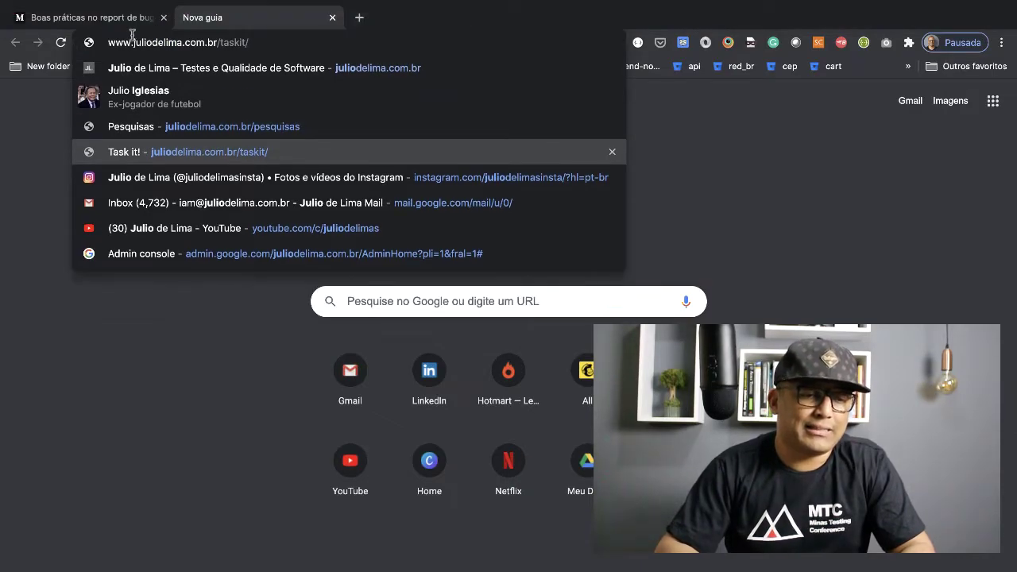
drag(133, 43, 91, 42)
key(BackSpace)
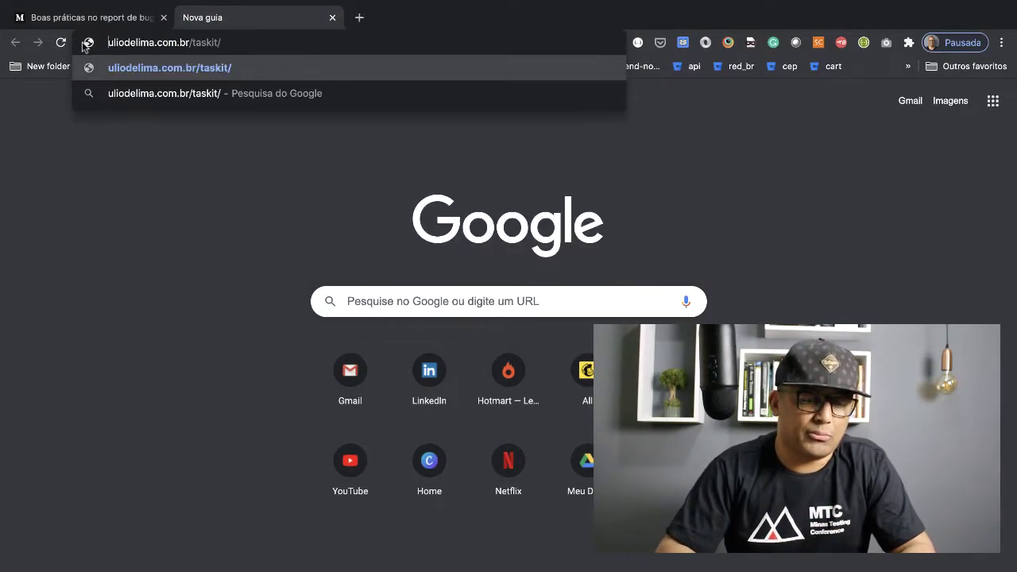
text(j)
key(Return)
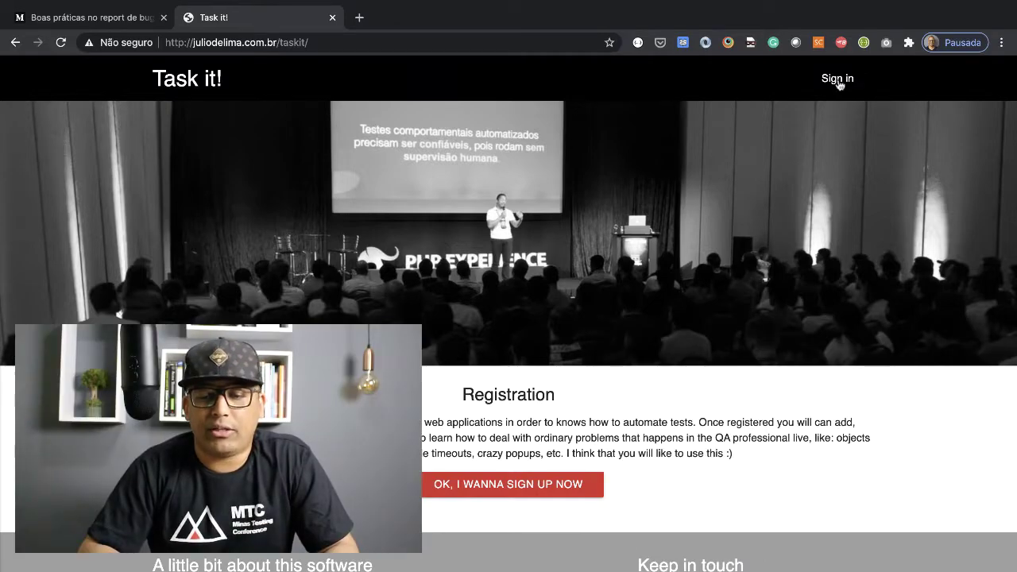
Step: Fill the Task it! sign-in form with the saved login and password and submit it
click(838, 79)
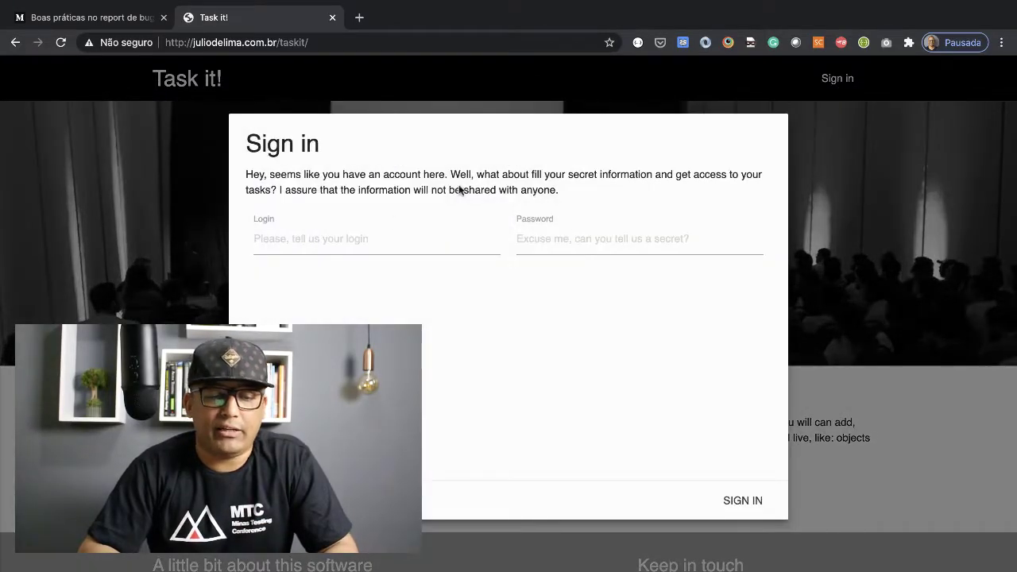
click(347, 242)
text(julio0)
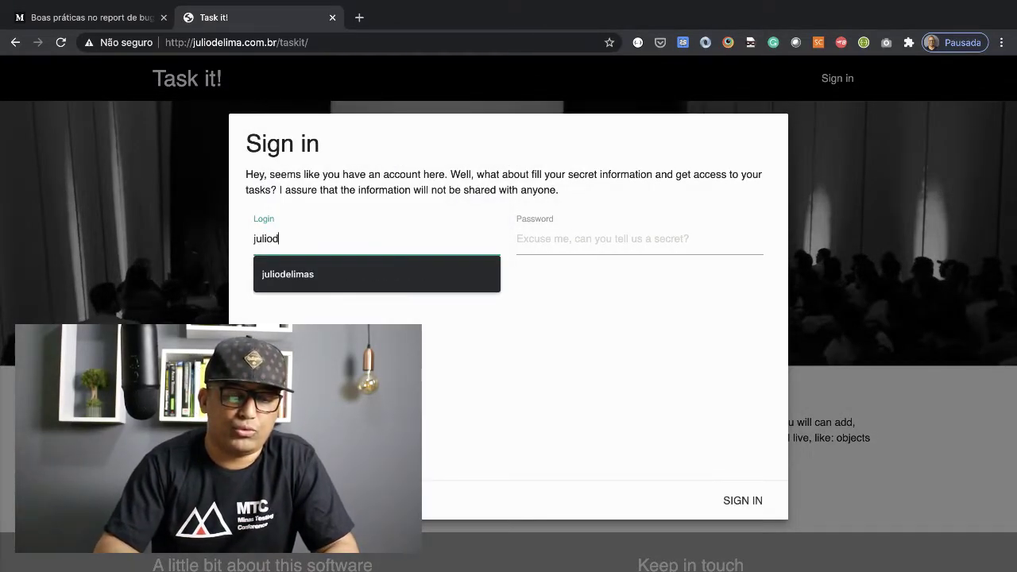
text(001)
key(Tab)
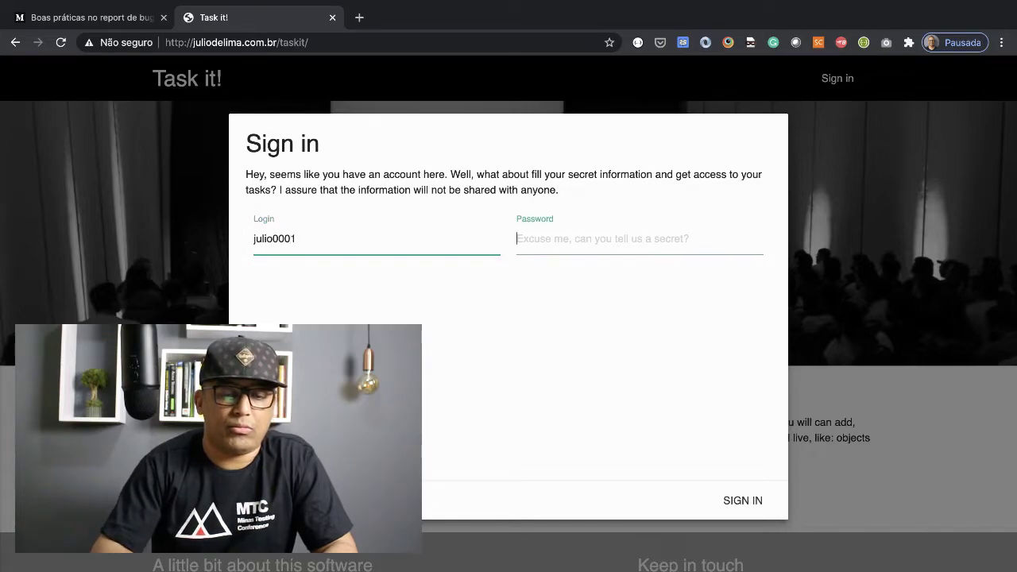
text(123456)
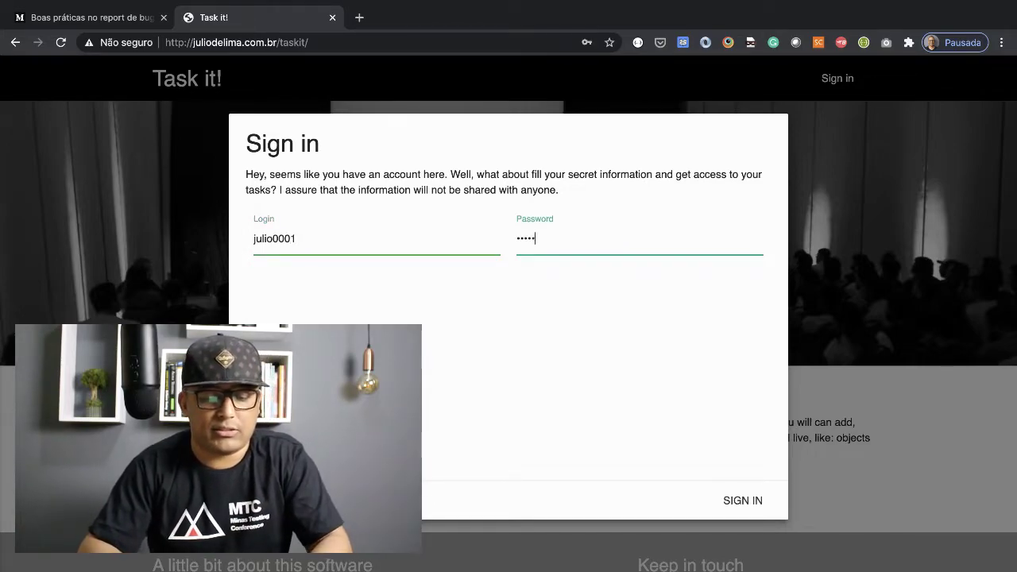
click(743, 503)
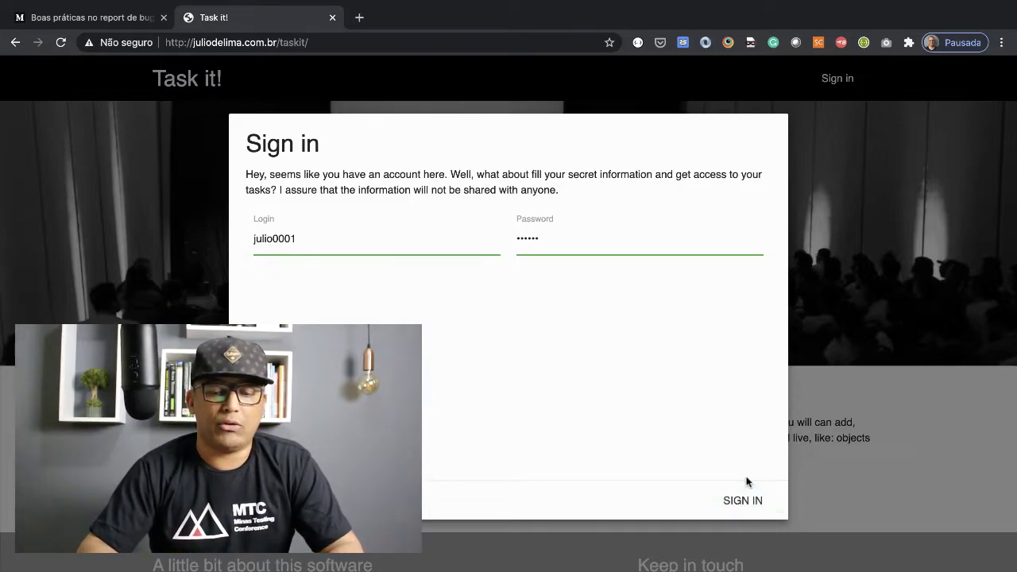
click(744, 501)
click(746, 503)
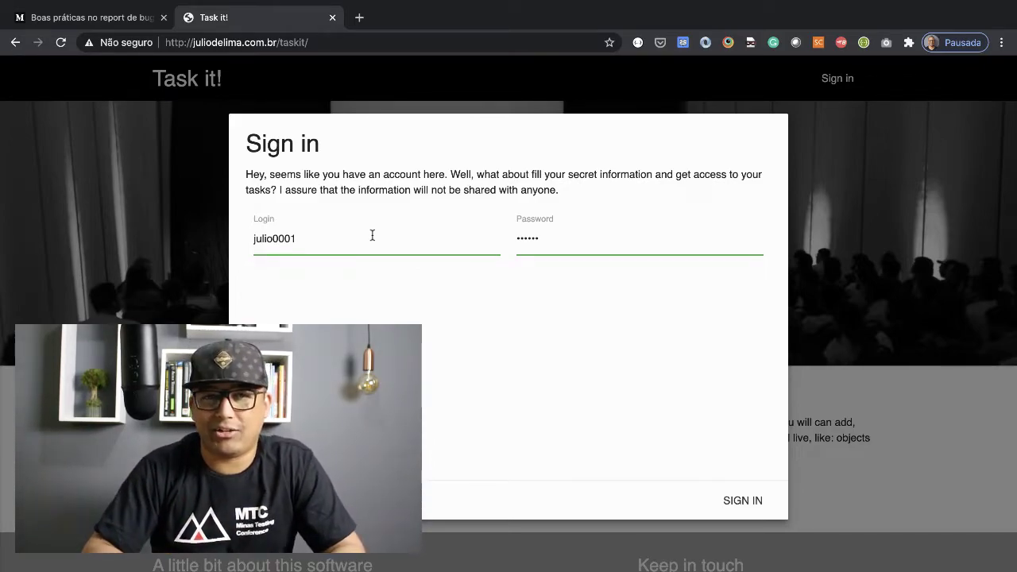
Step: Replace the address with the www version of the Task it! site and load it
click(262, 45)
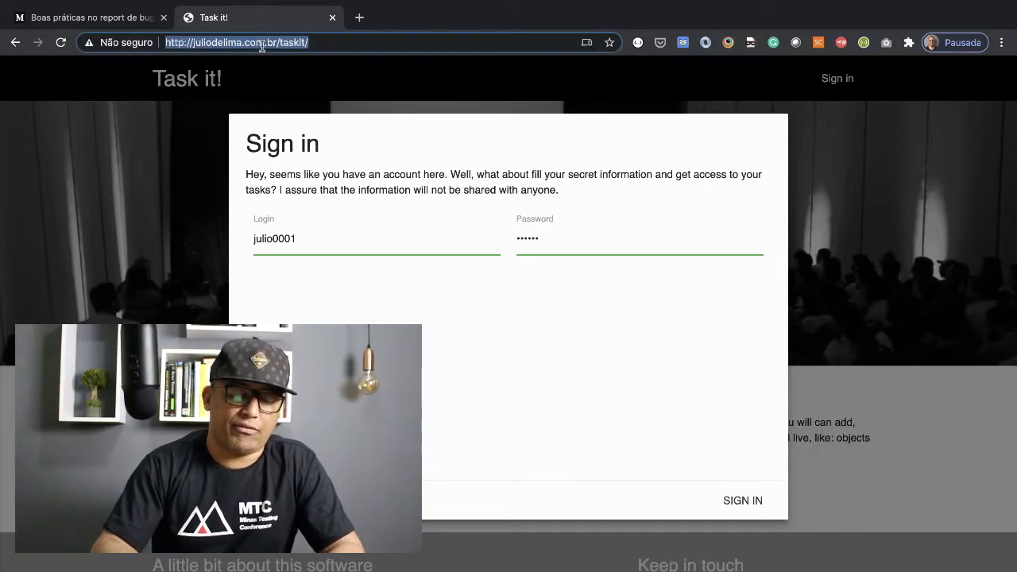
text(www.jul)
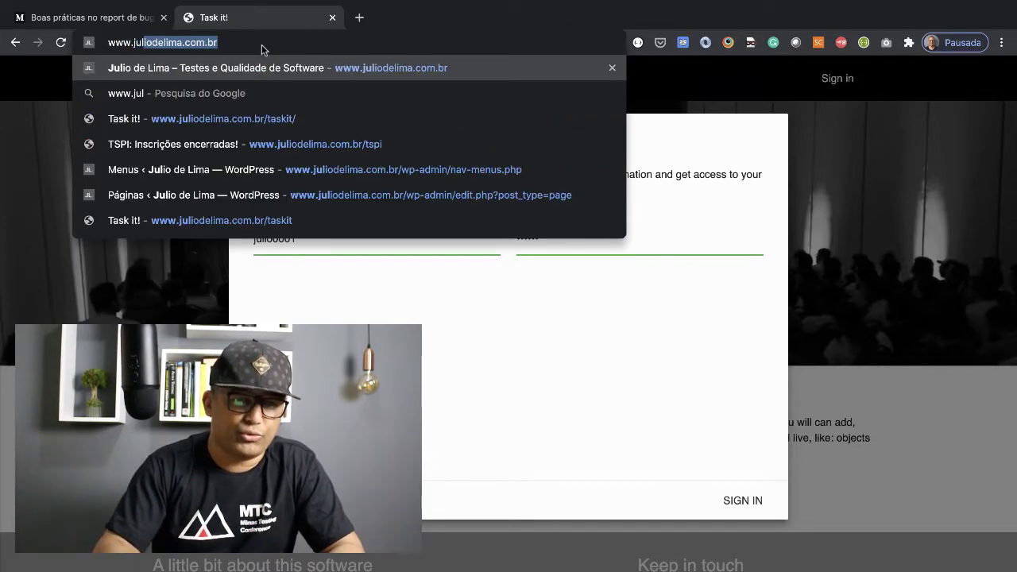
key(Down)
key(Down)
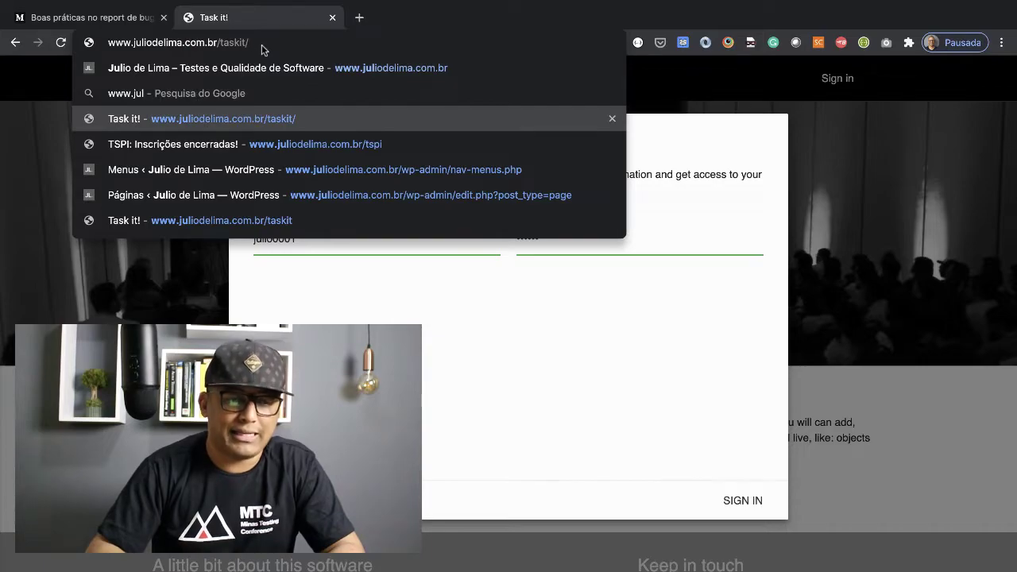
key(Return)
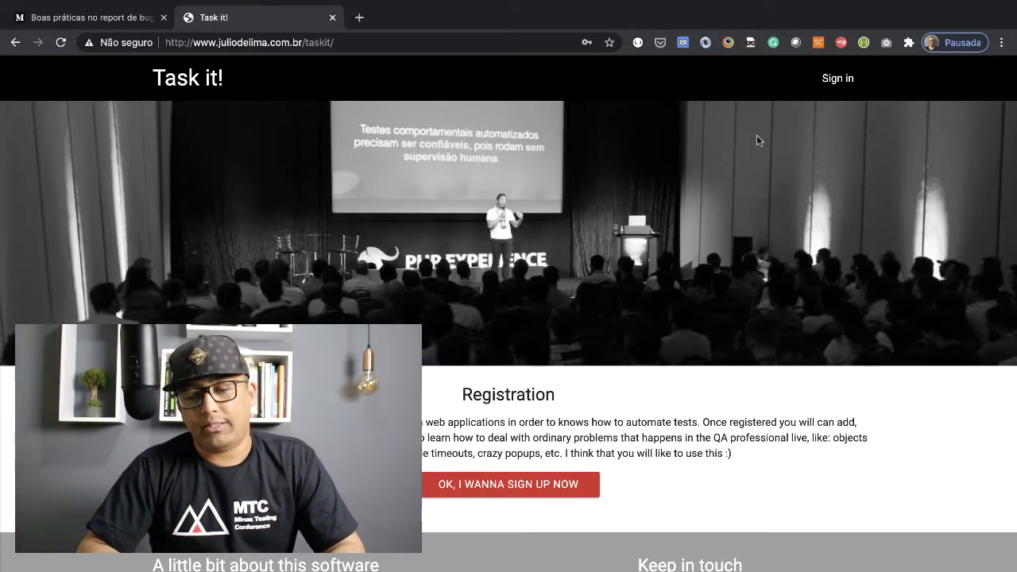
Step: Sign in on the www site with the login and password
click(842, 78)
click(438, 230)
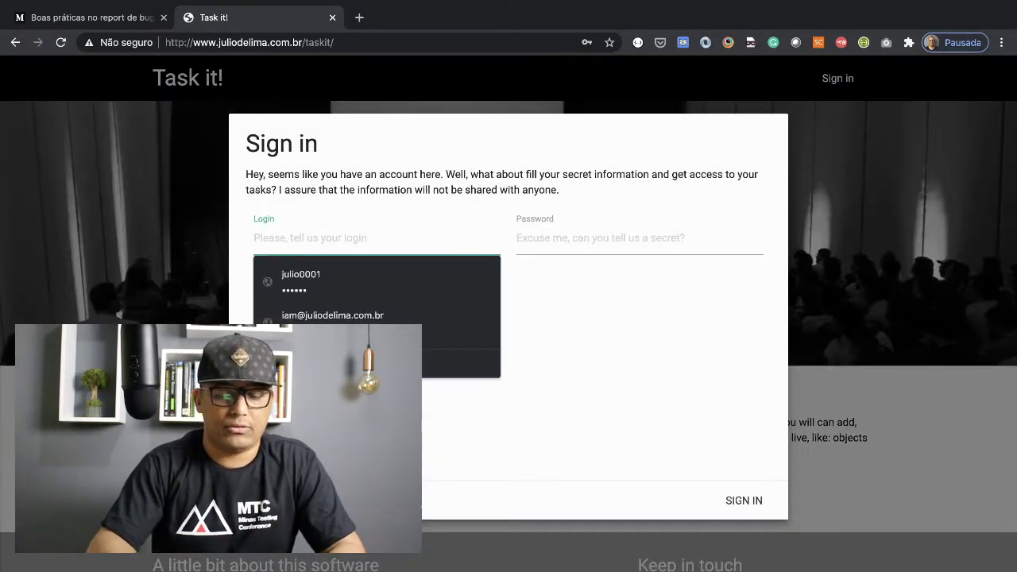
text(juliode)
key(BackSpace)
key(BackSpace)
text(0001)
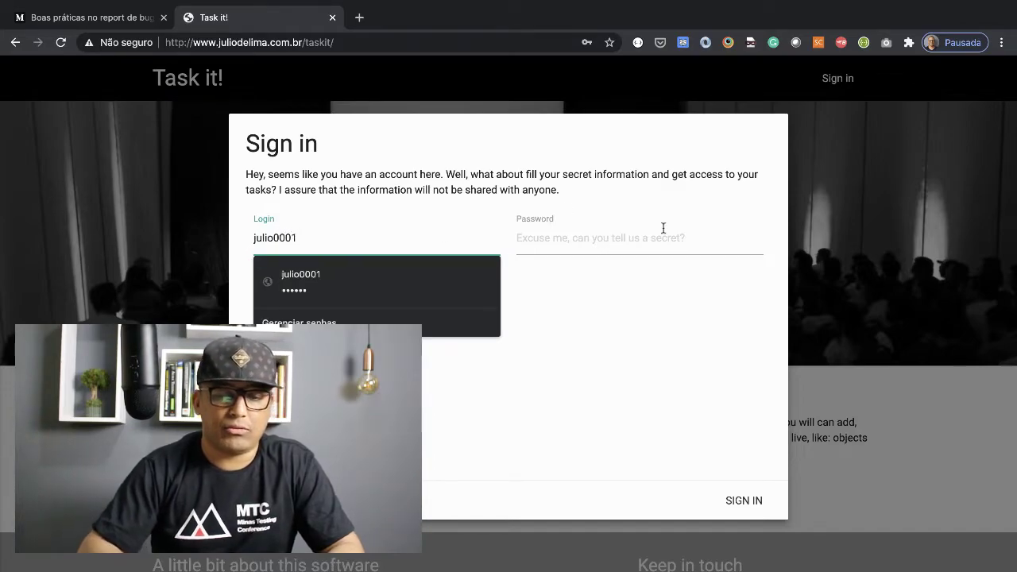
click(663, 237)
text(1)
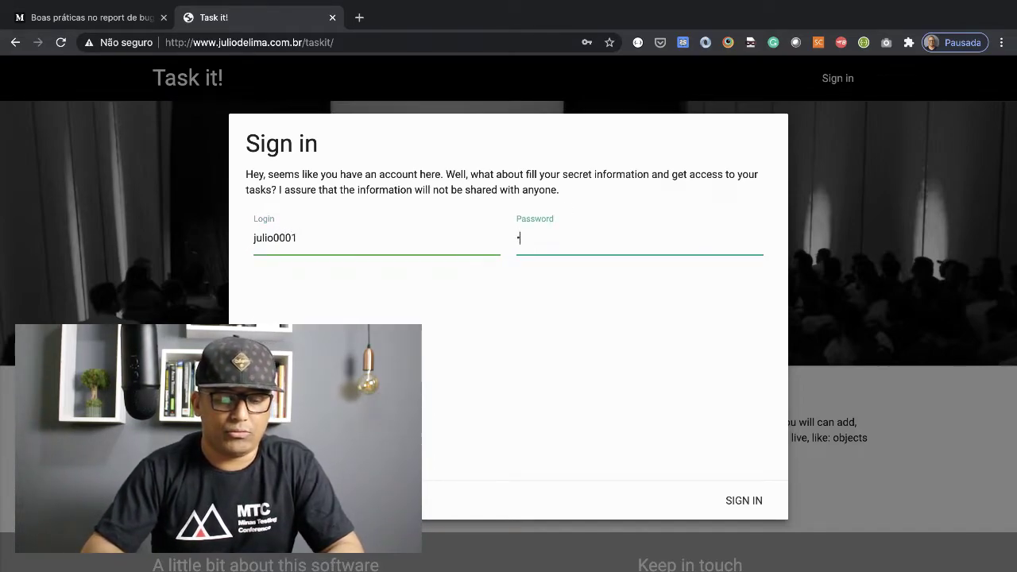
text(45)
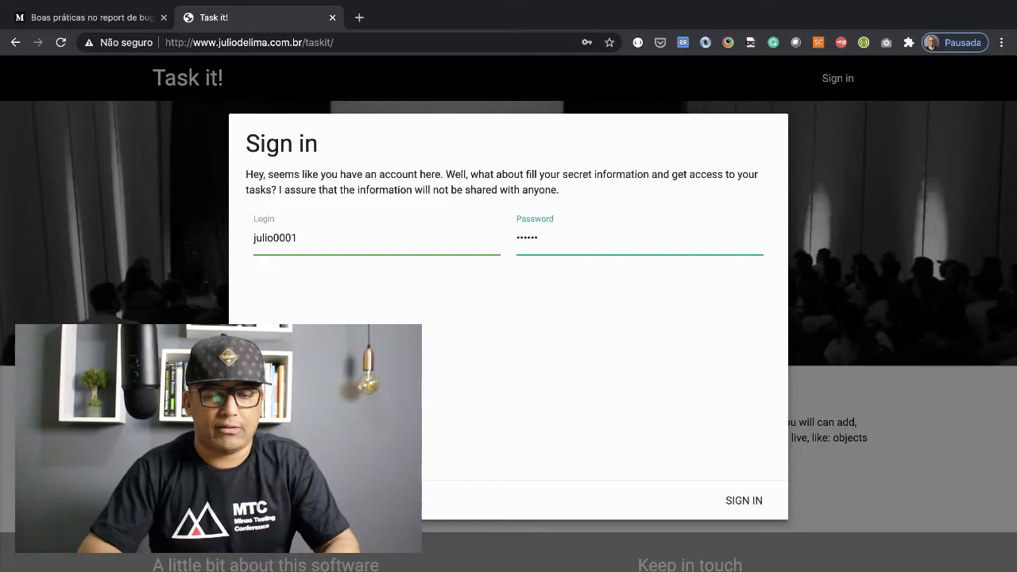
text(6)
click(735, 500)
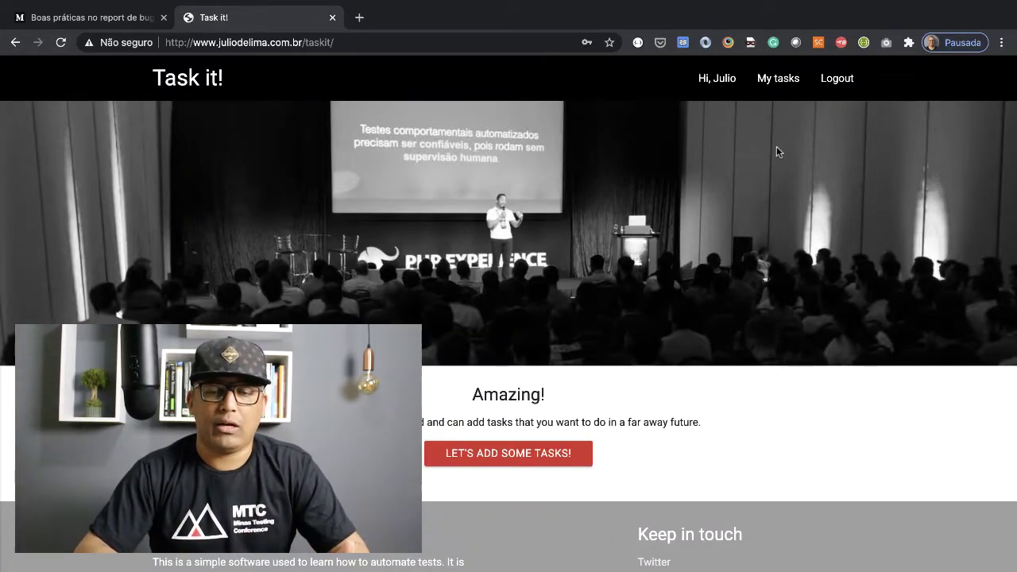
Step: Log out, then sign back in on the www site with the saved login and password
click(837, 80)
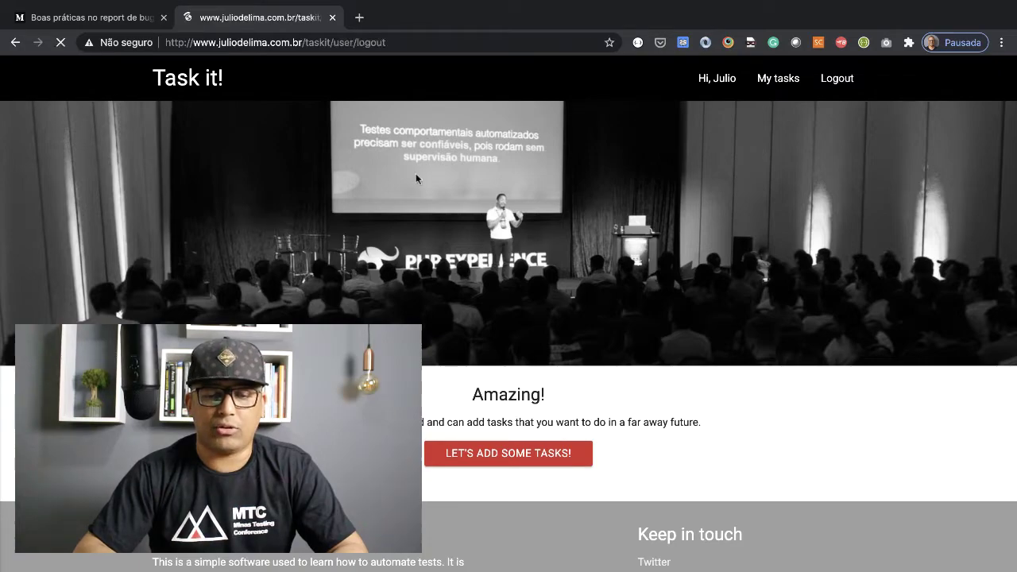
click(831, 78)
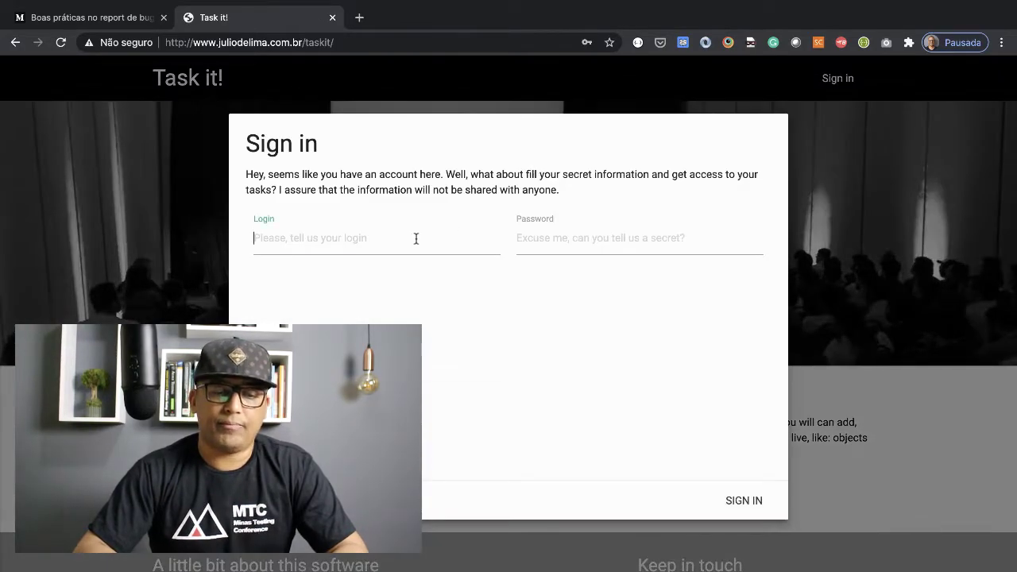
click(416, 236)
text(julio)
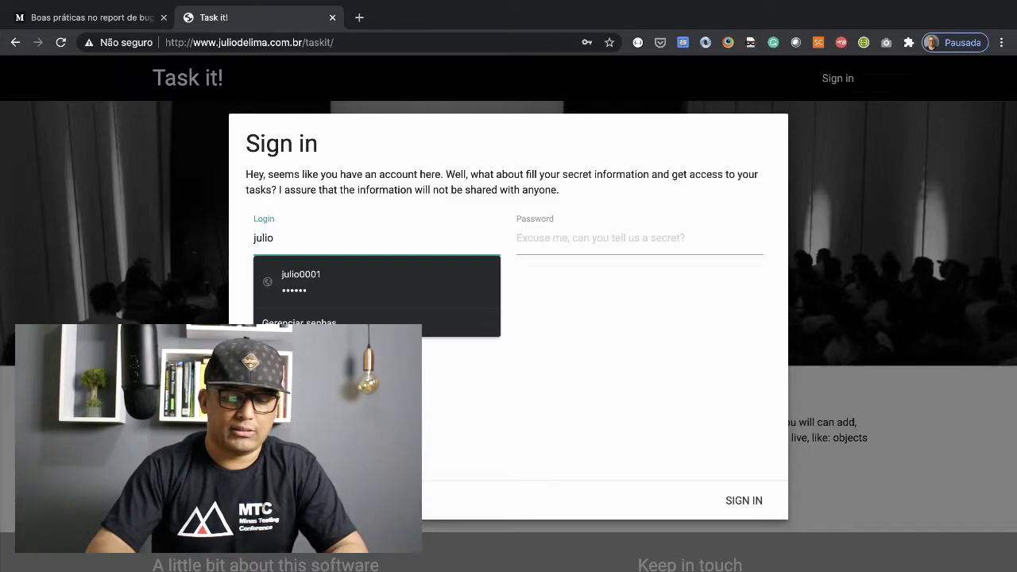
text(0001)
key(Tab)
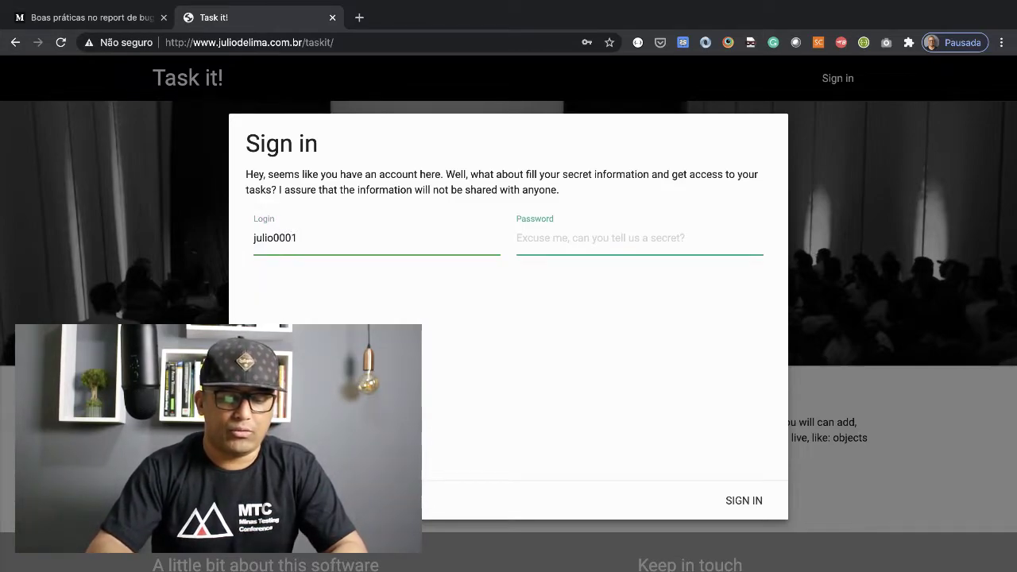
text(1234)
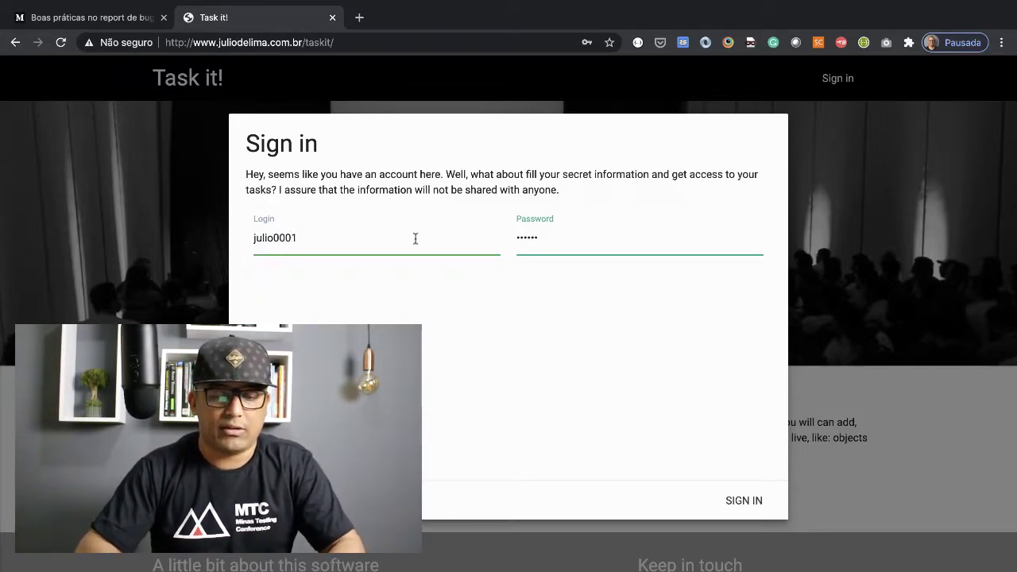
click(742, 501)
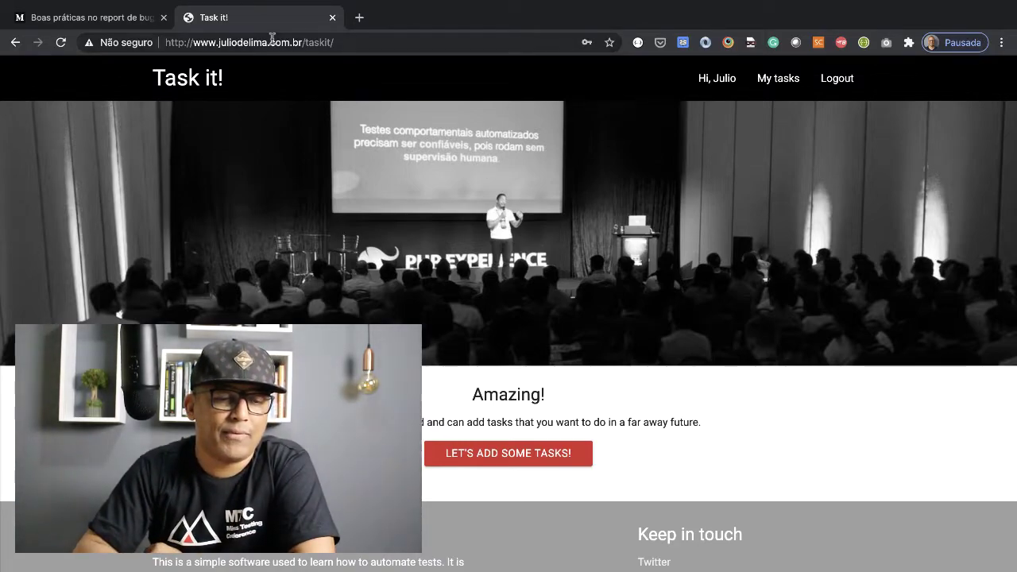
Step: Log out and reload Task it! with the www prefix deleted from the address
click(836, 78)
click(326, 42)
click(253, 42)
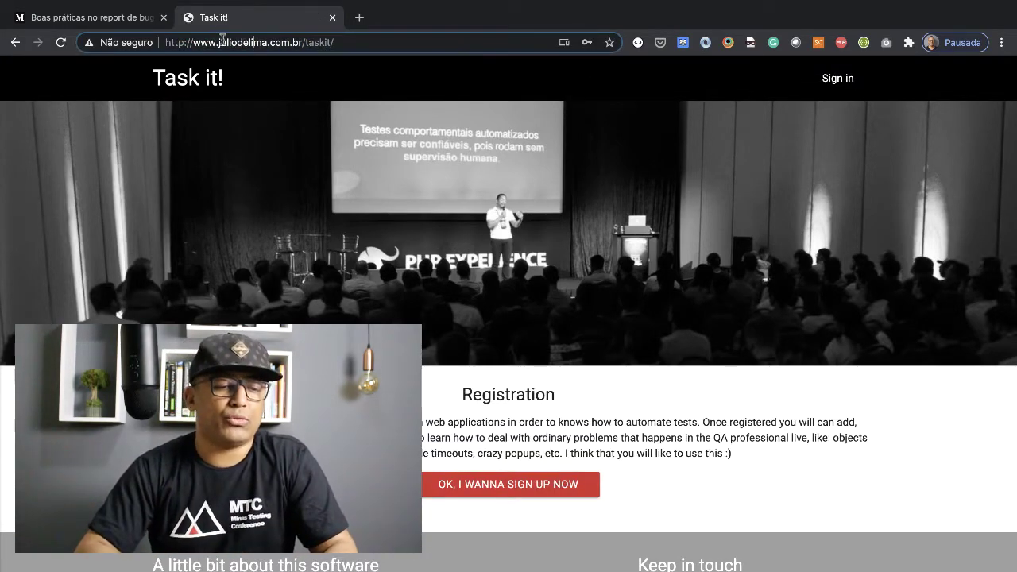
double_click(205, 42)
key(BackSpace)
key(BackSpace)
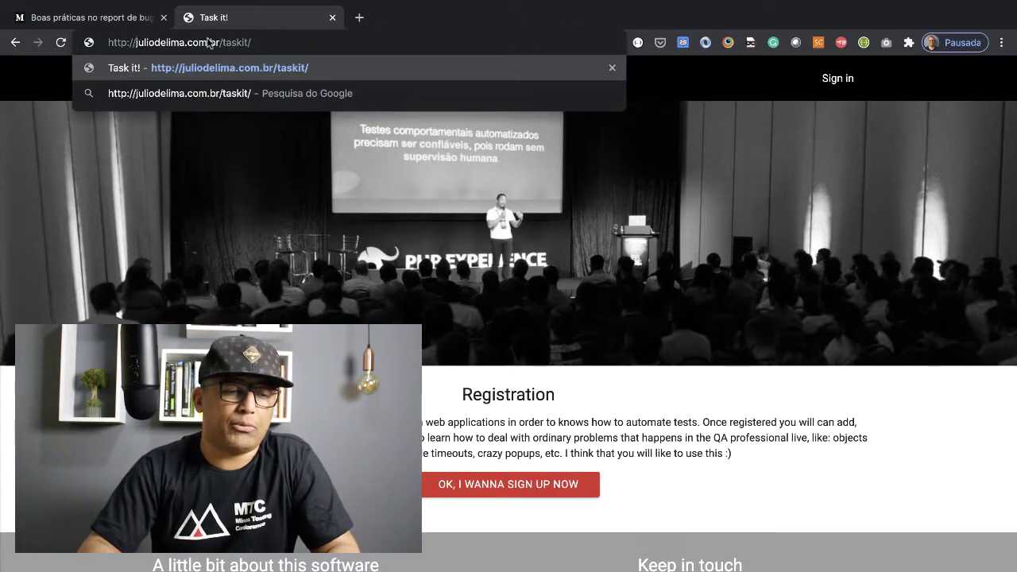
key(Return)
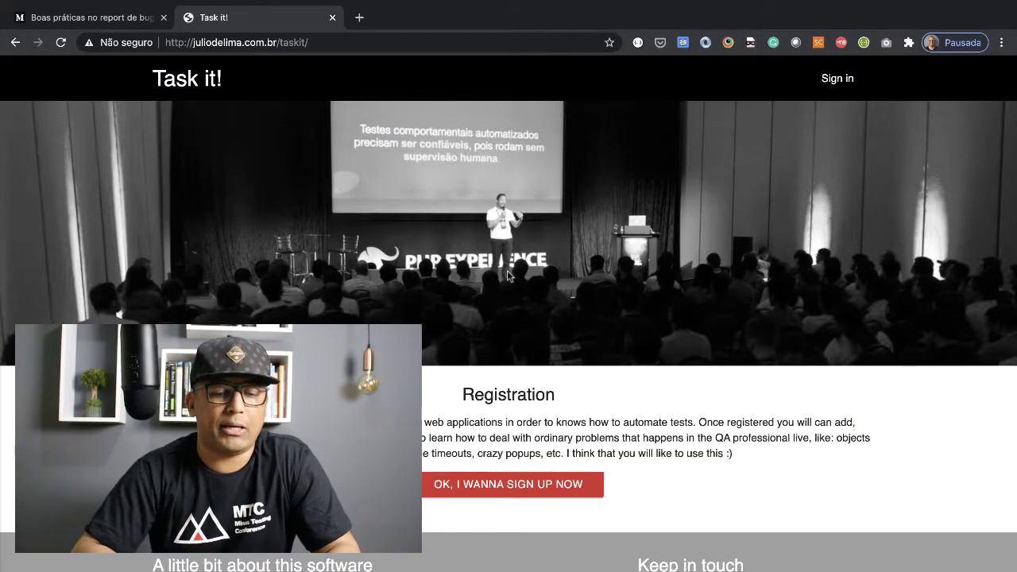
right_click(603, 317)
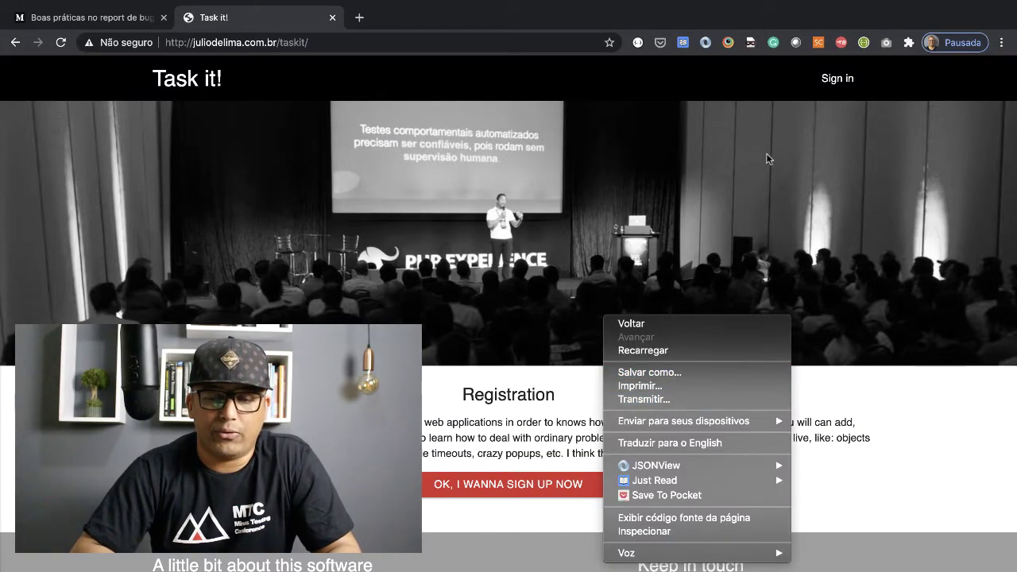
Step: Fill the non-www sign-in form with the saved login and password
click(835, 81)
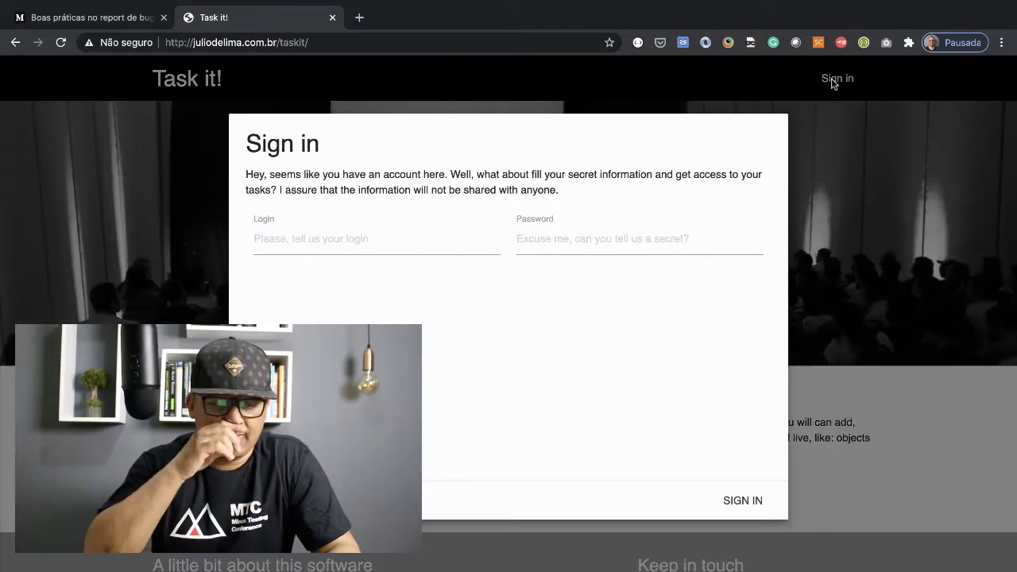
click(381, 248)
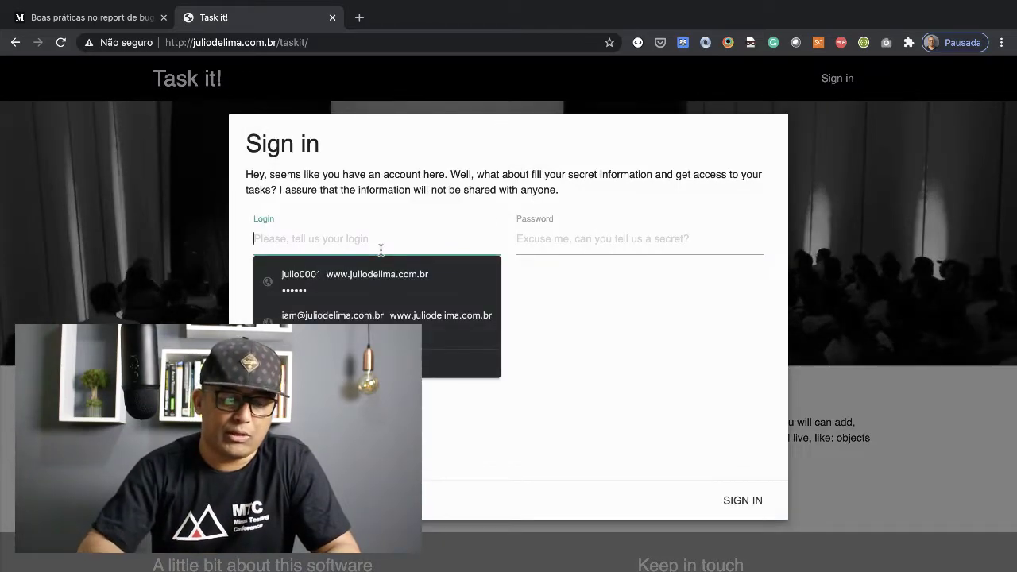
text(julio0001)
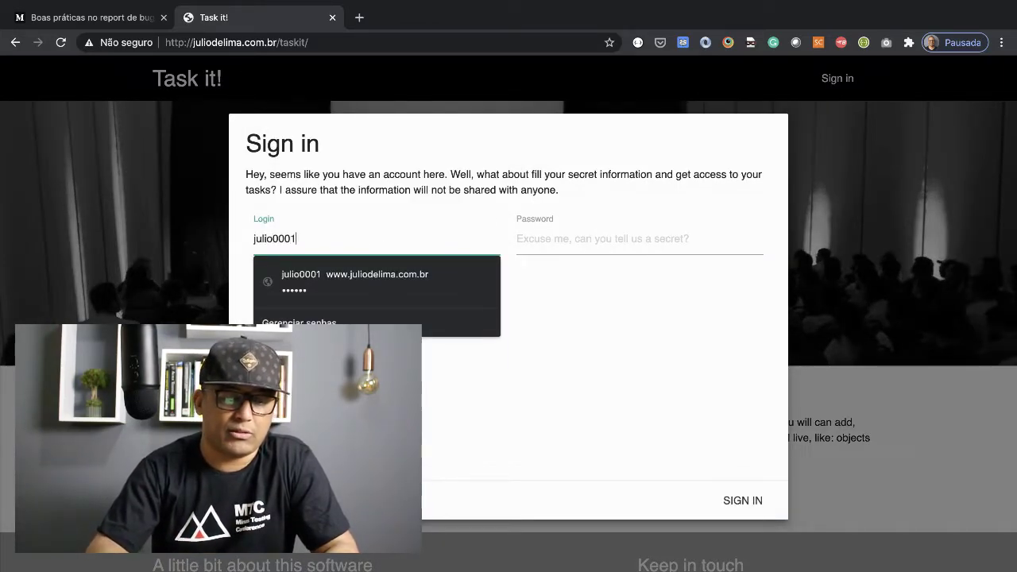
key(Tab)
text(123456)
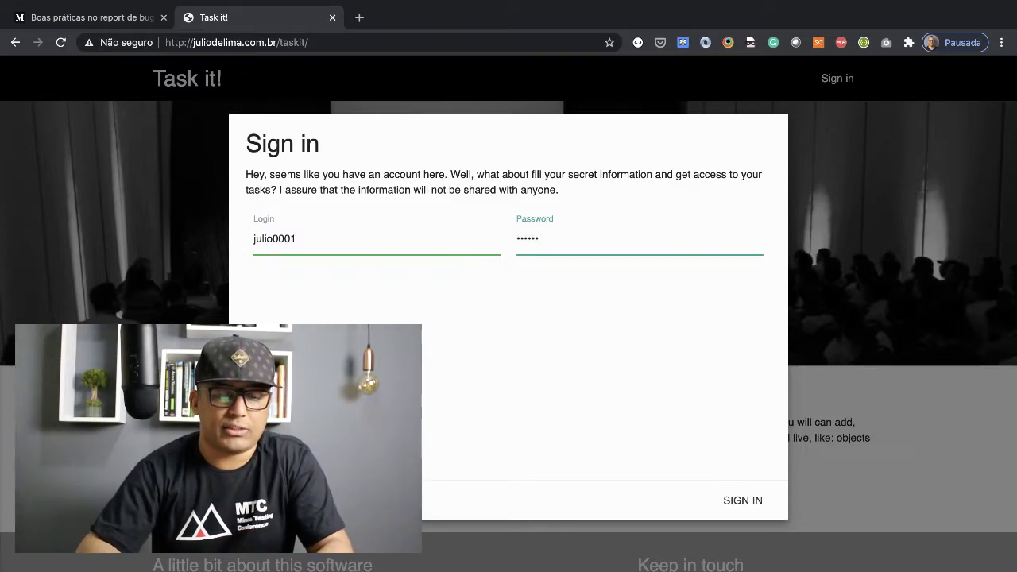
Step: Open DevTools via Inspect, clear the console and retry sign-in to capture the CORS errors
click(747, 500)
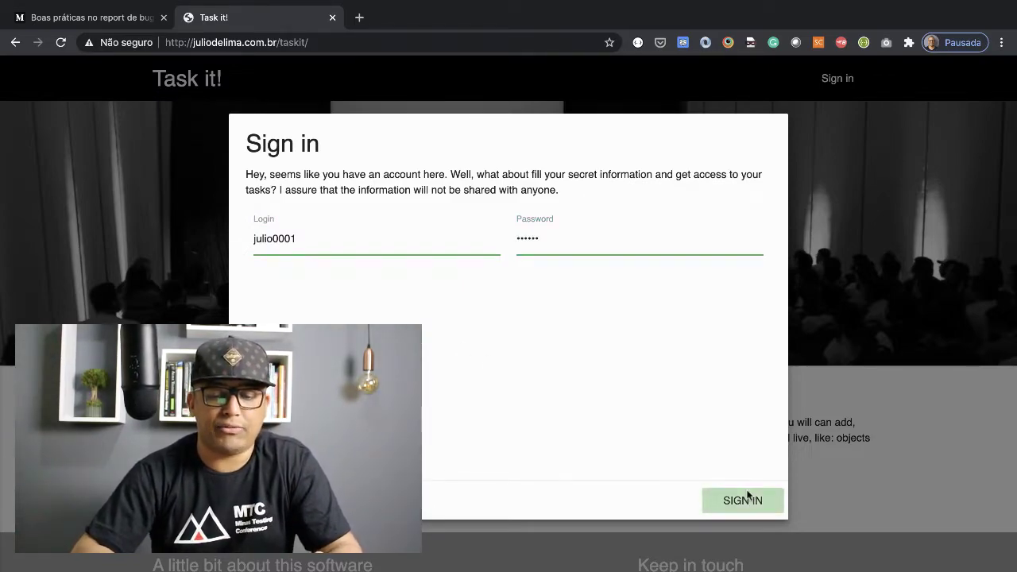
right_click(639, 374)
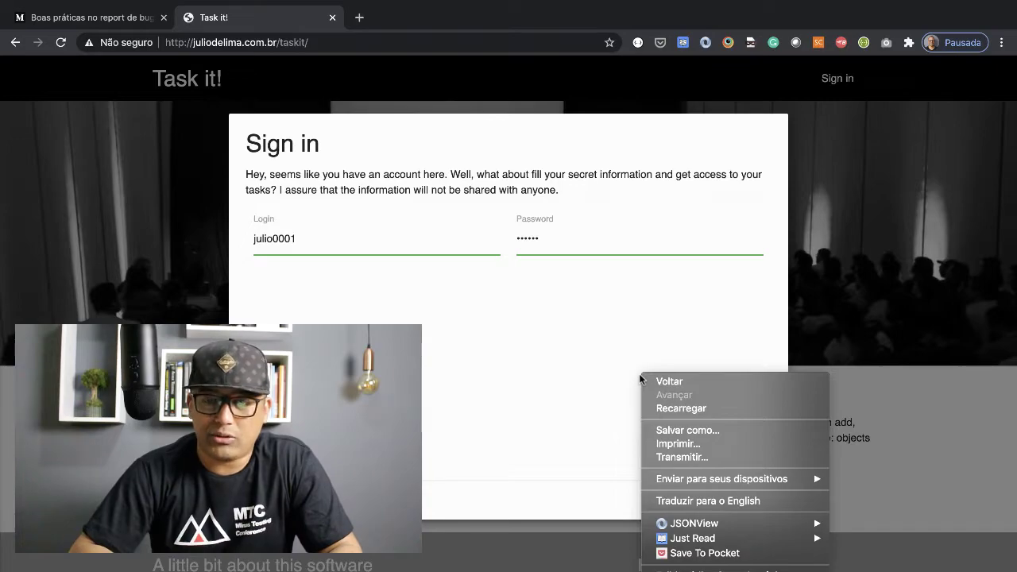
click(691, 569)
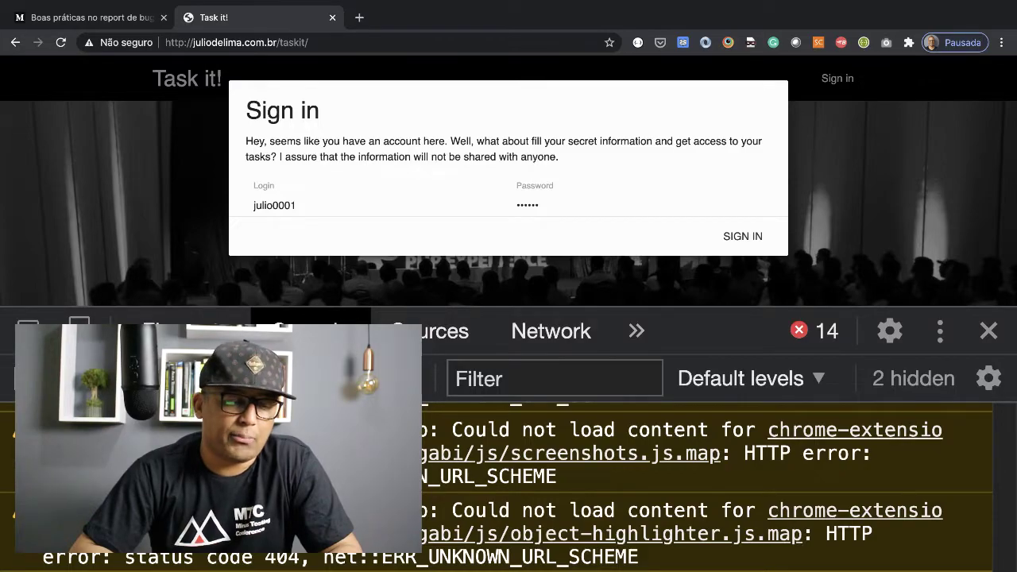
key(ctrl+l)
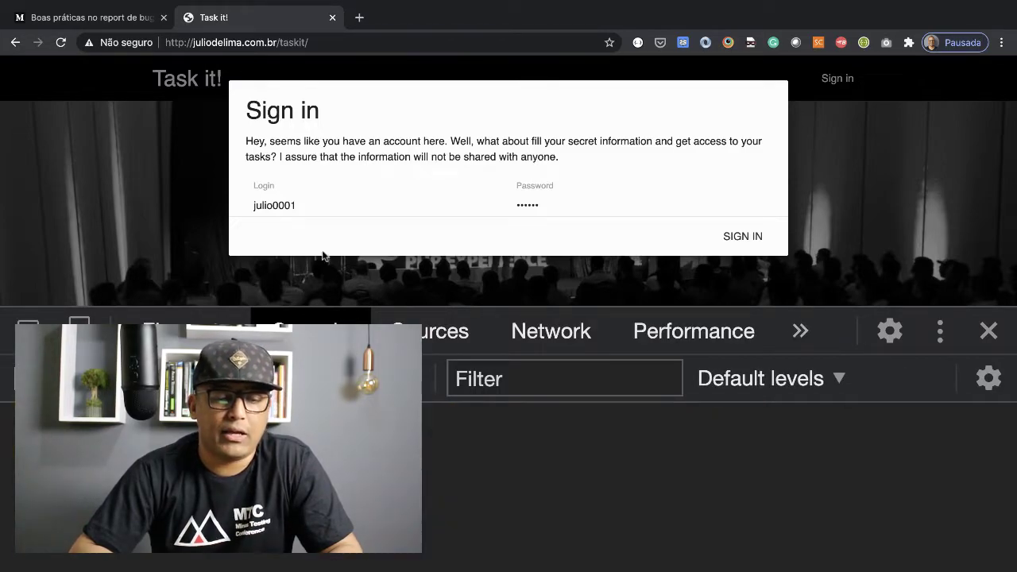
click(753, 238)
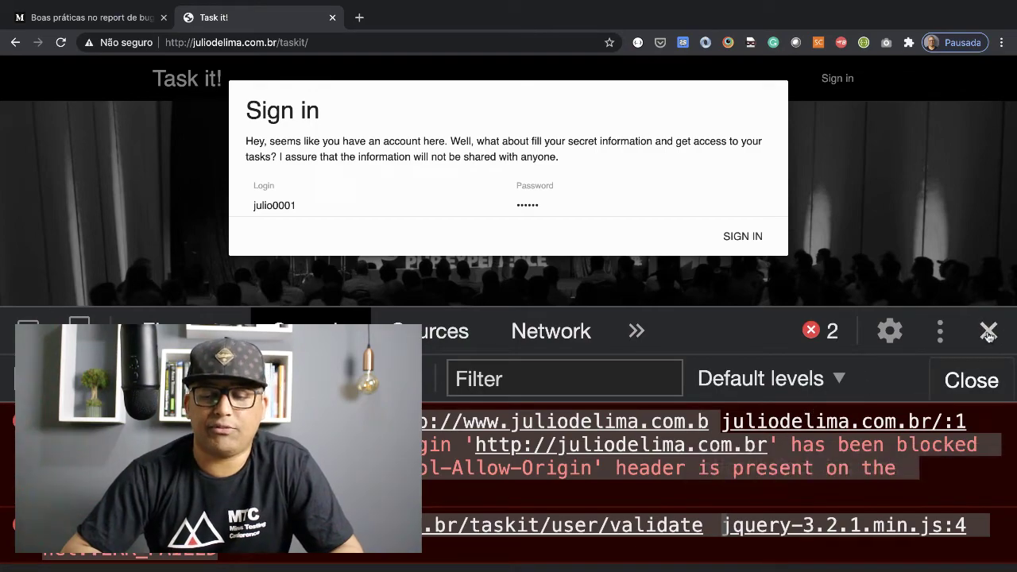
Step: Close the DevTools panel beside the Task it! sign-in form
click(989, 332)
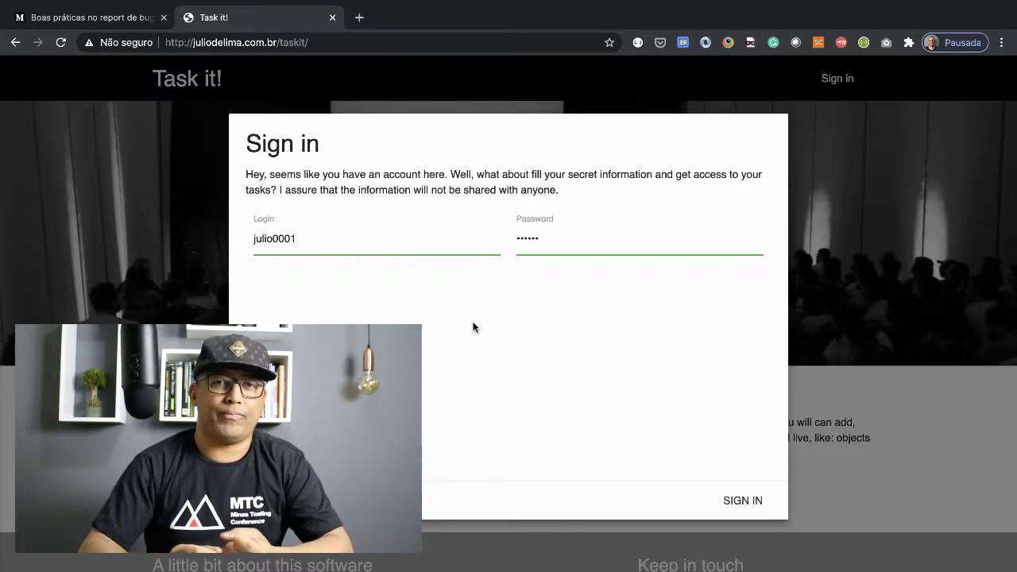
Step: Search Google for a person's name in a new tab
click(359, 17)
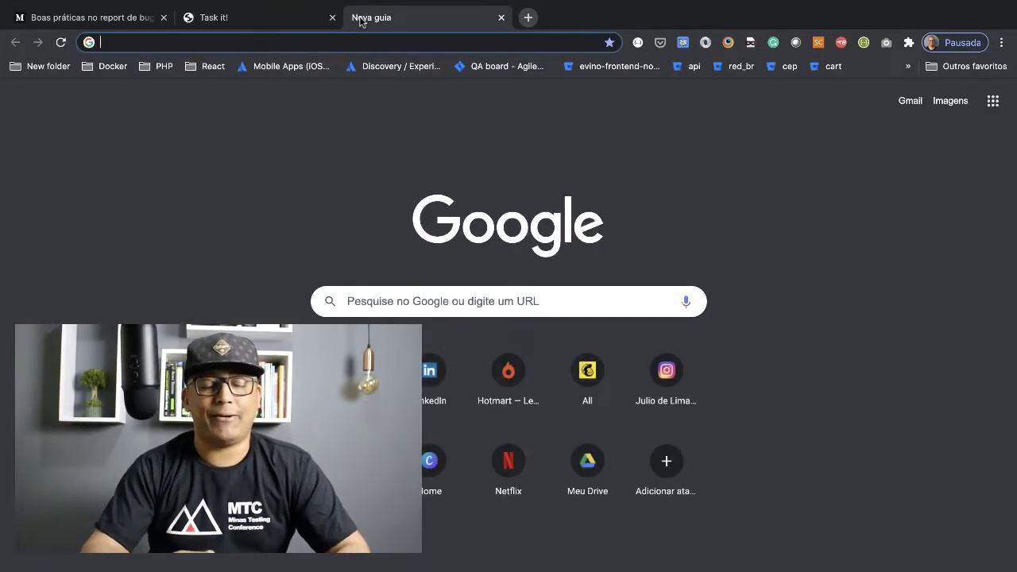
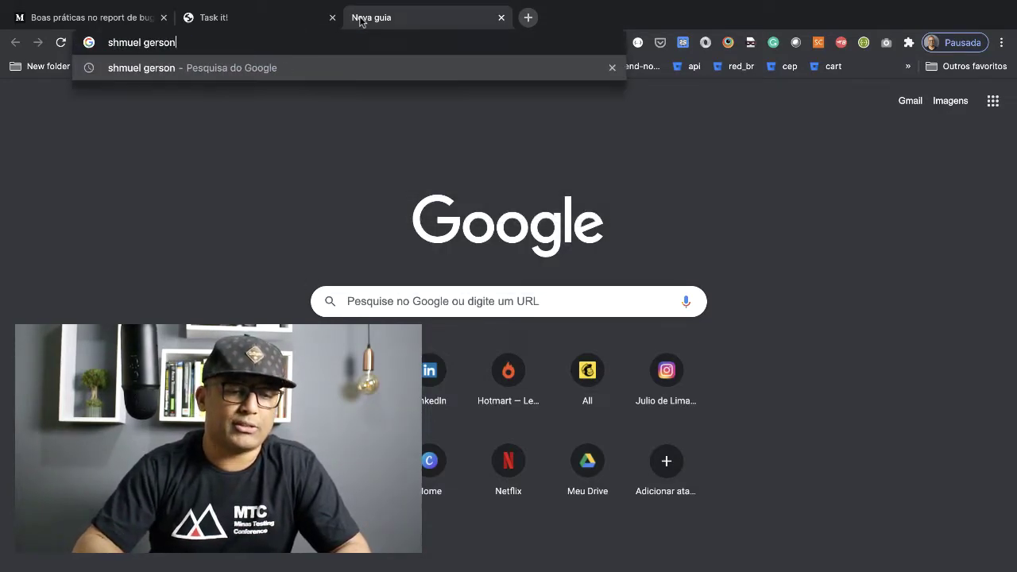
key(Return)
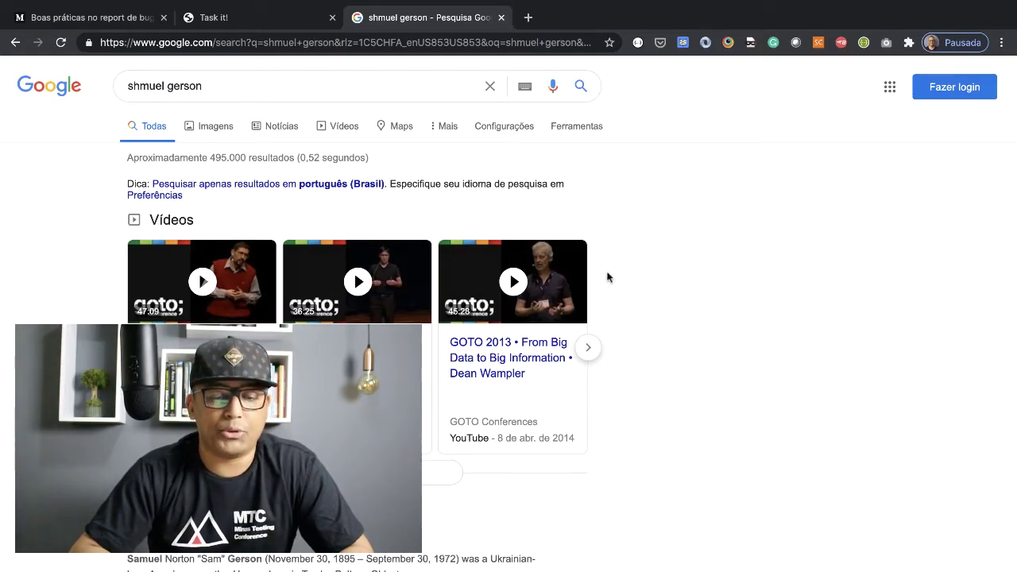
Step: Close the Google search results tab
click(501, 18)
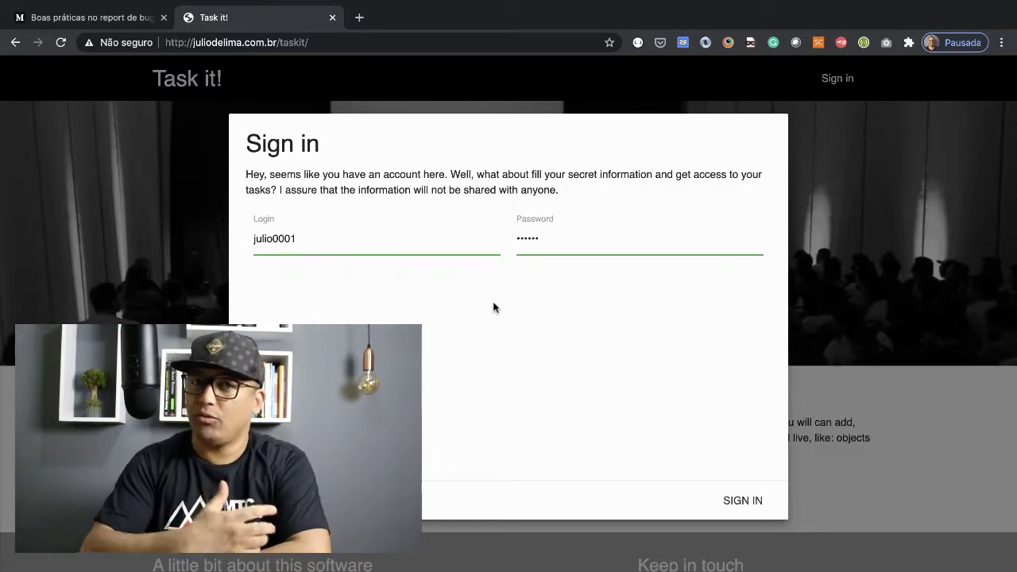
Step: In live5.js, wrap a + b in parentheses so the function returns (a + b) / 2
key(super+Tab)
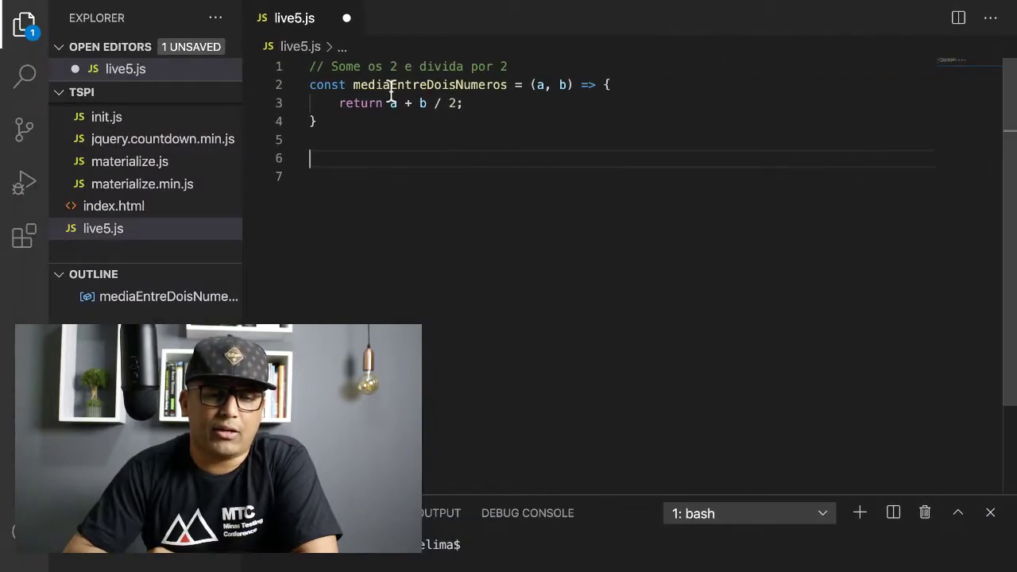
click(413, 170)
click(370, 124)
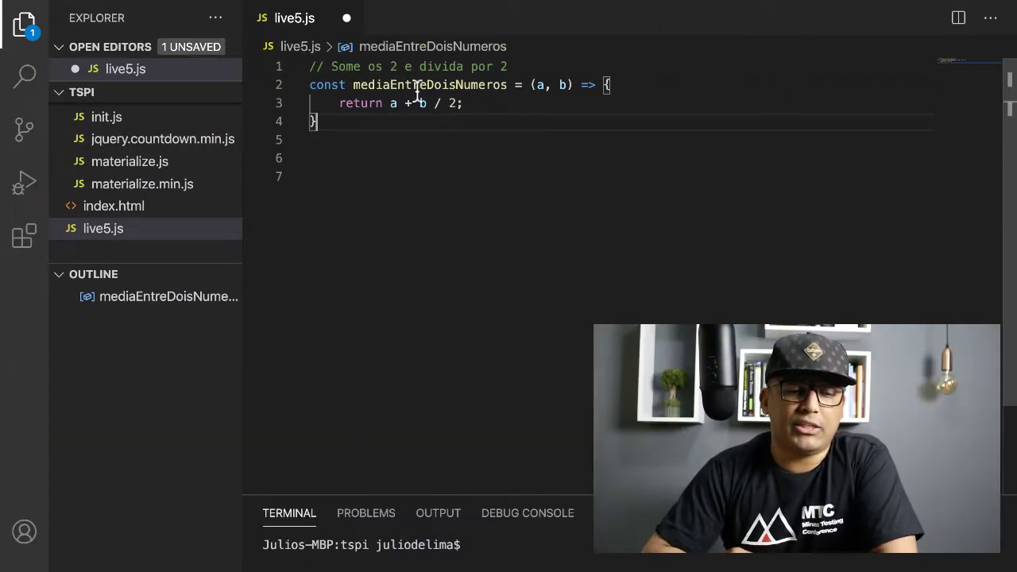
click(391, 104)
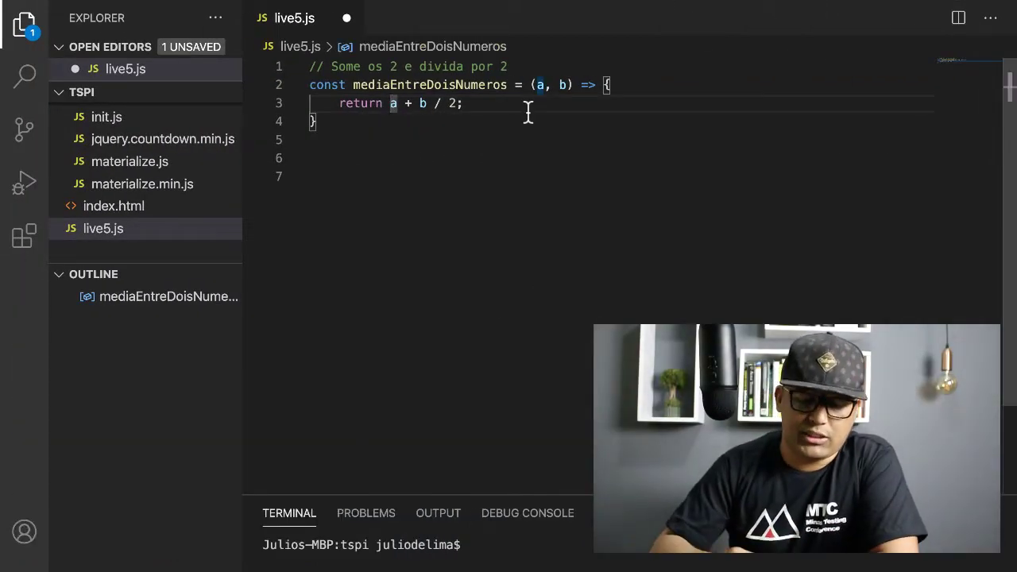
text(()
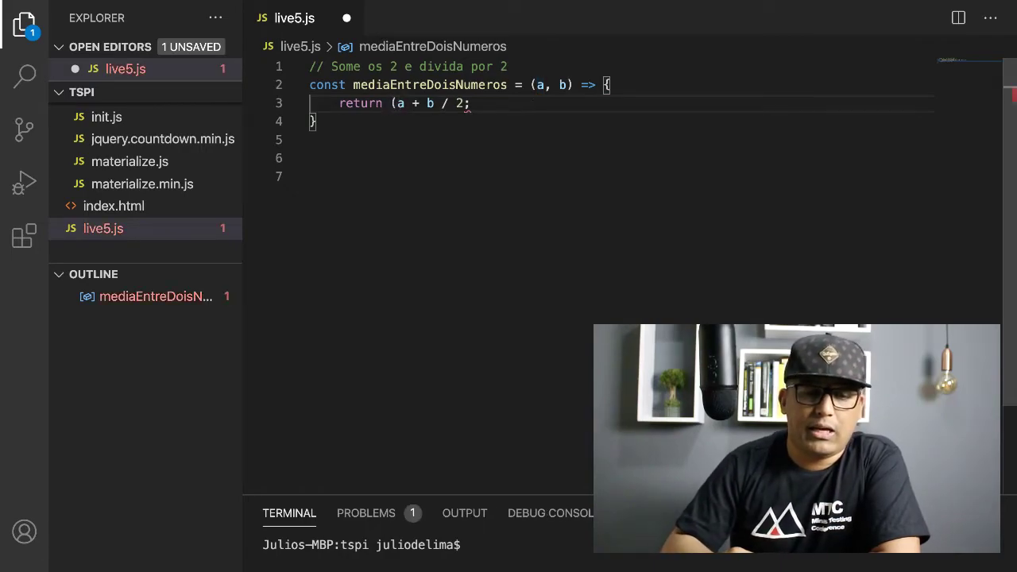
key(Right)
key(Right)
key(Right)
key(Right)
key(Right)
text())
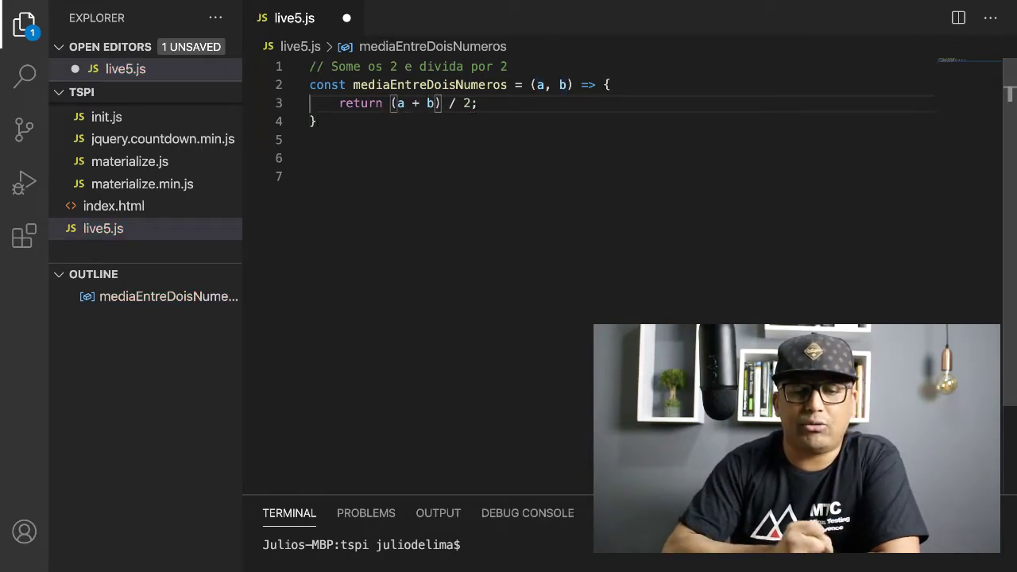
click(461, 157)
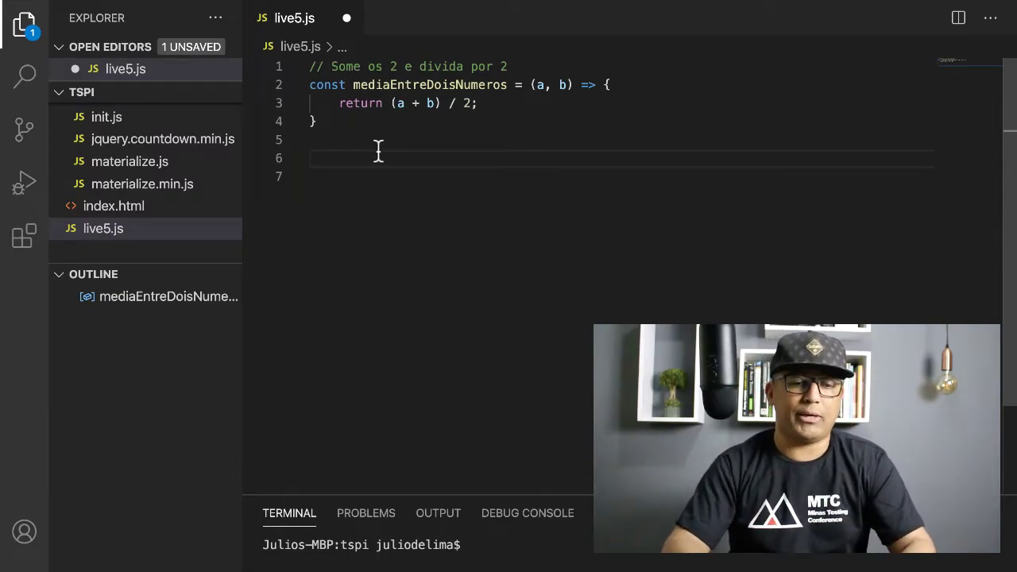
click(407, 88)
click(379, 168)
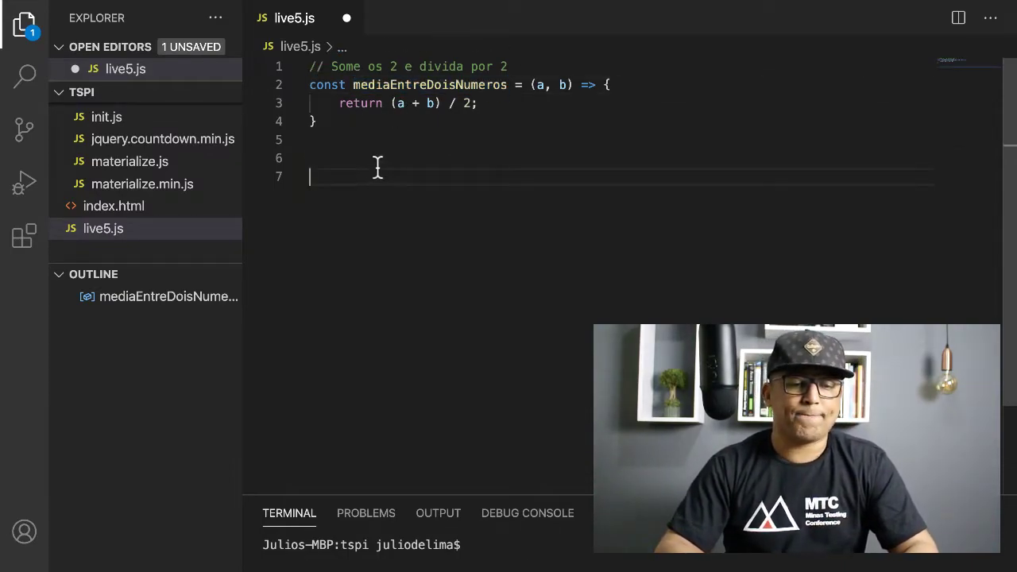
Step: Write the check line mediaEntreDoisNumeros(15, 5) == 10 below the function
click(345, 156)
text(mediaEntreDoisNumeros()
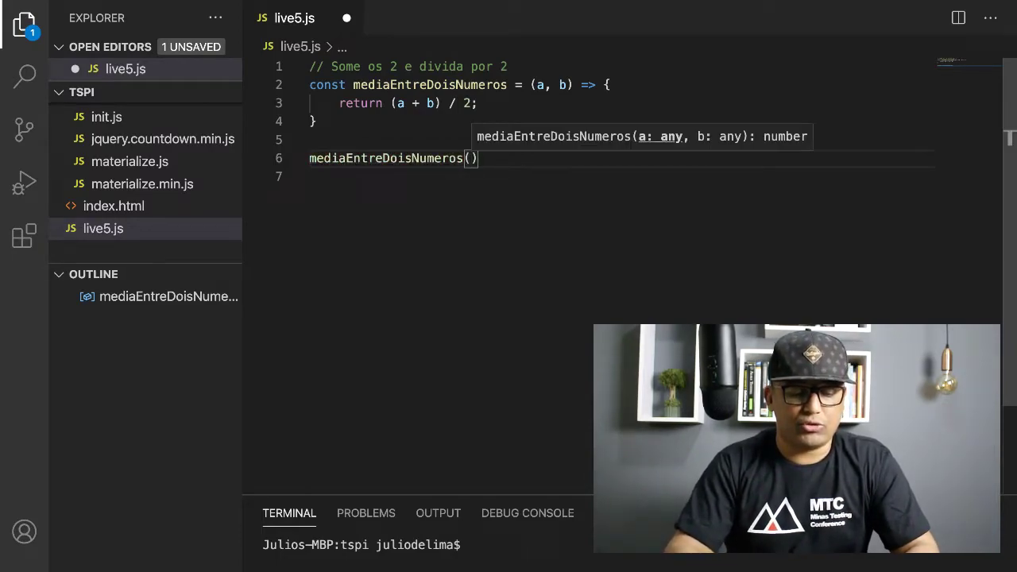
text(15)
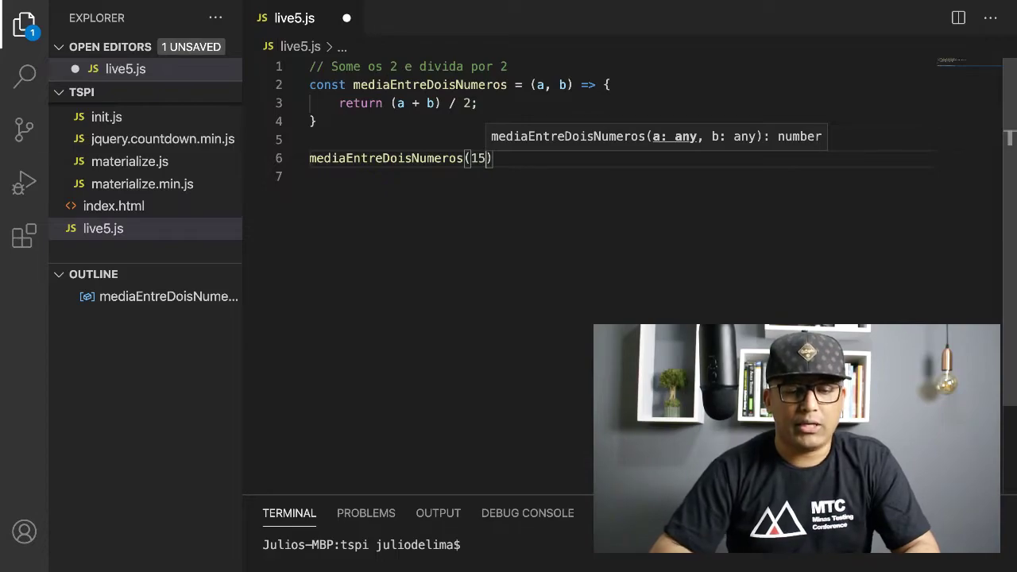
text(, 5)
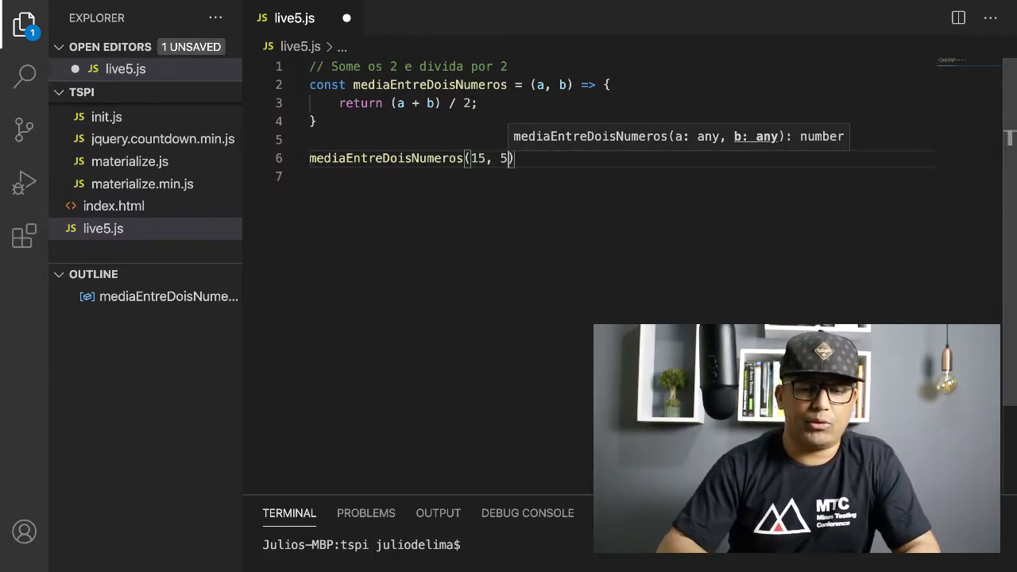
key(End)
key(Down)
key(Up)
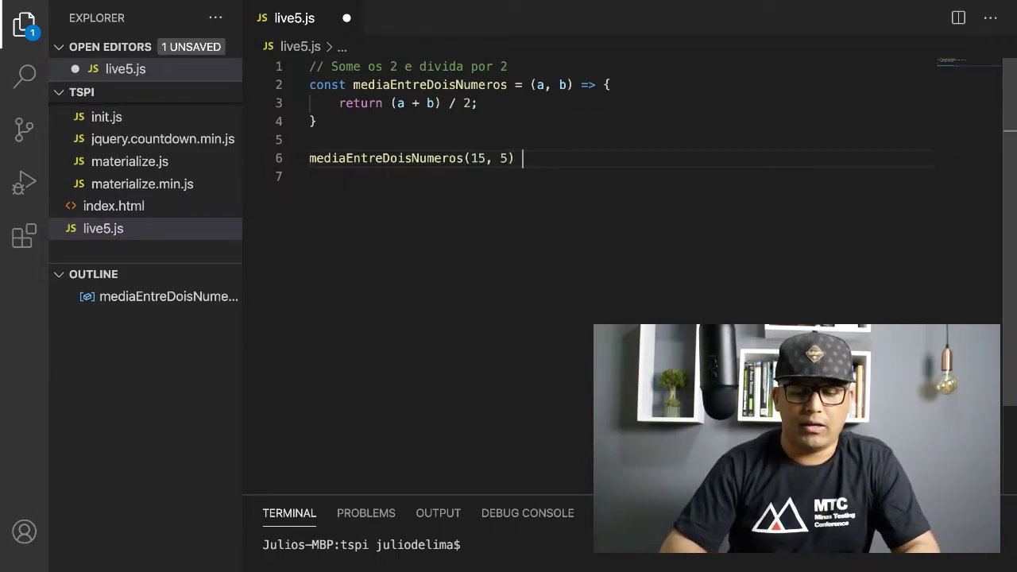
text(== 10)
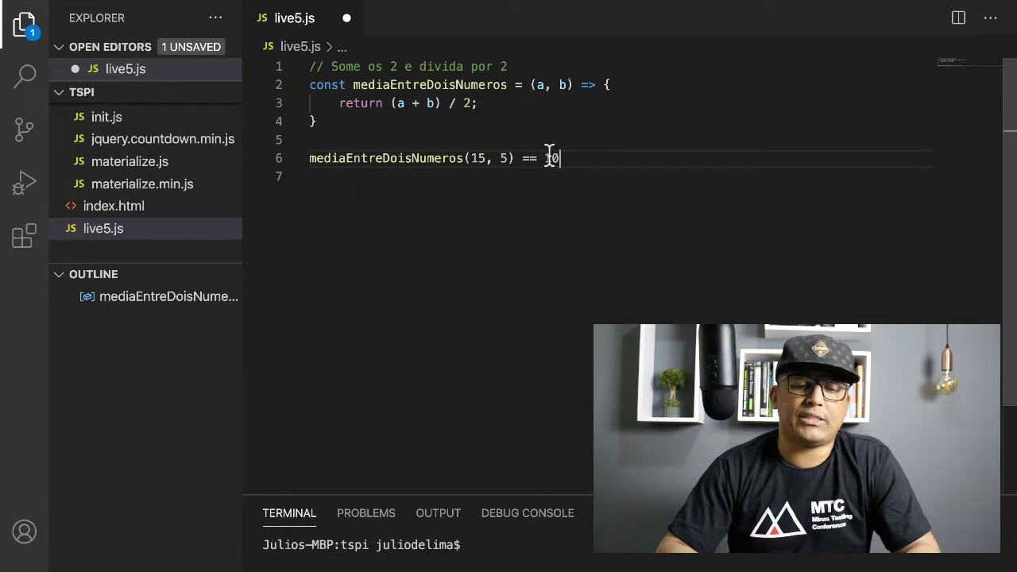
drag(515, 158, 311, 158)
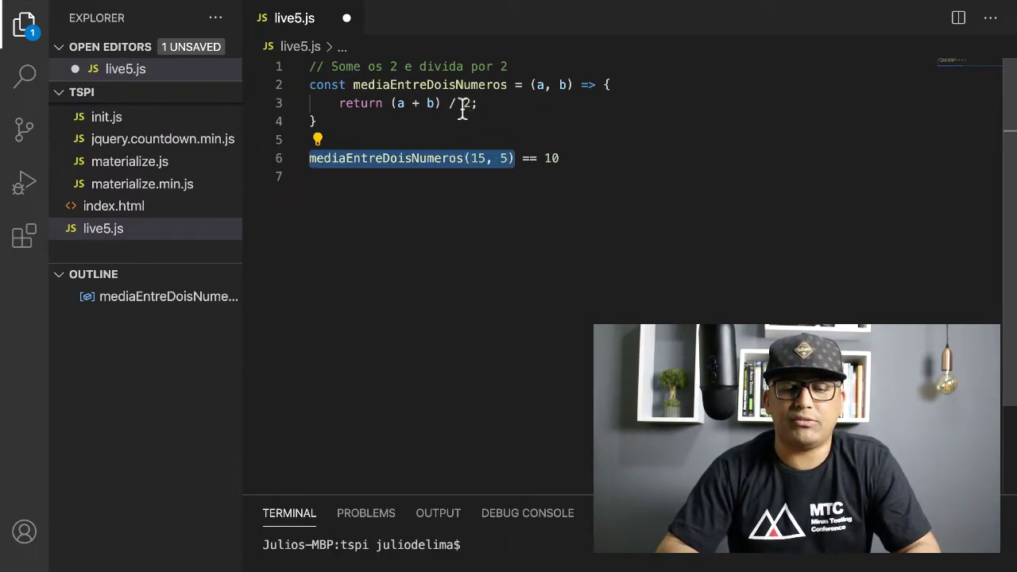
double_click(545, 159)
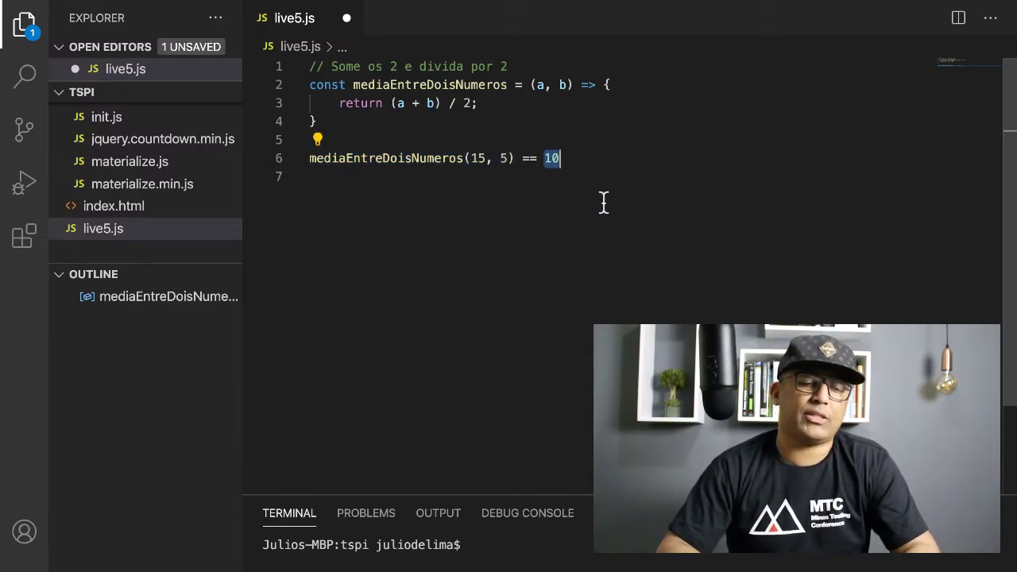
click(577, 159)
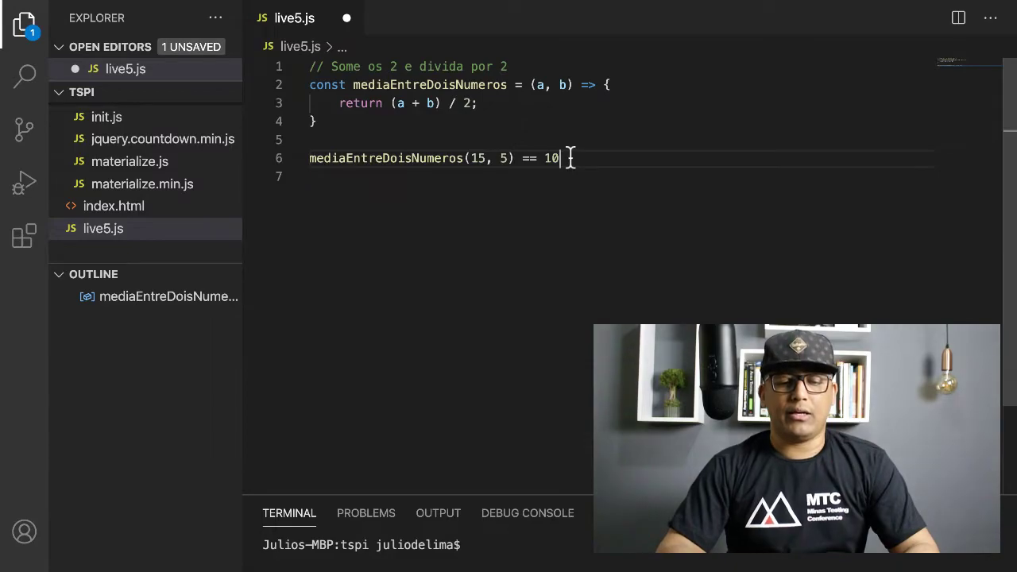
shift+click(309, 158)
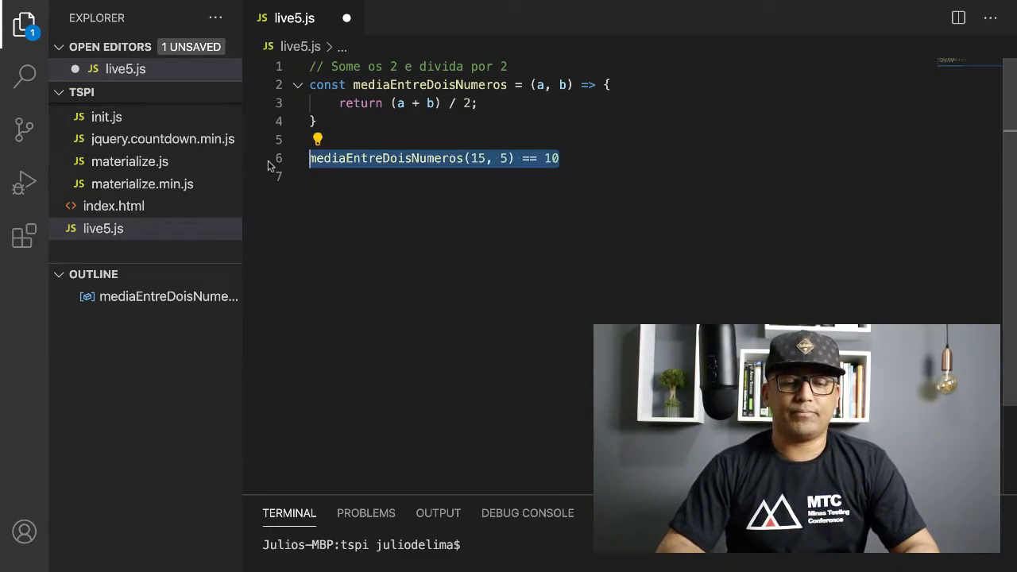
click(575, 161)
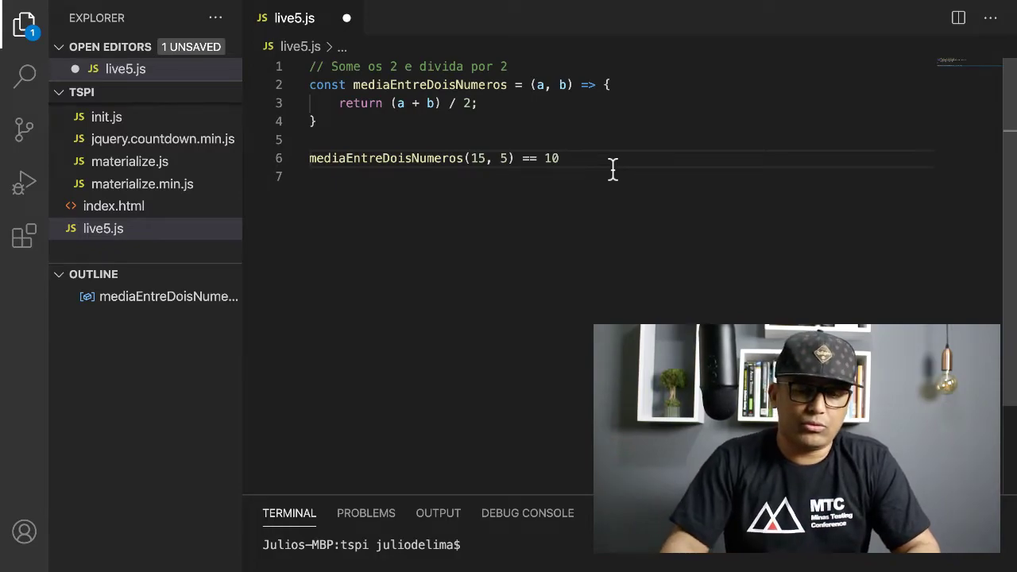
Step: Add a comment line // 500ms beneath the check line
key(Return)
key(Up)
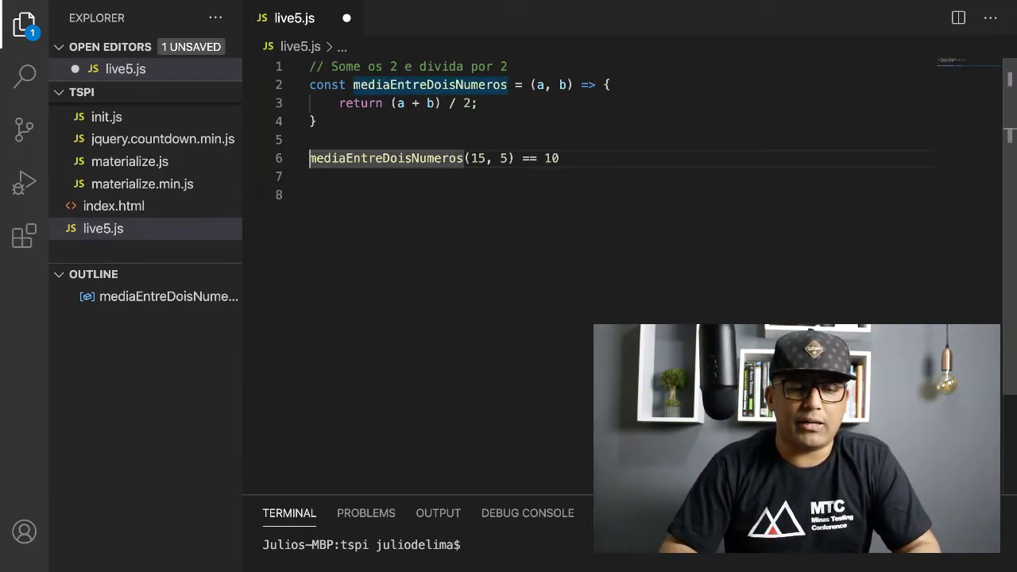
key(super+Right)
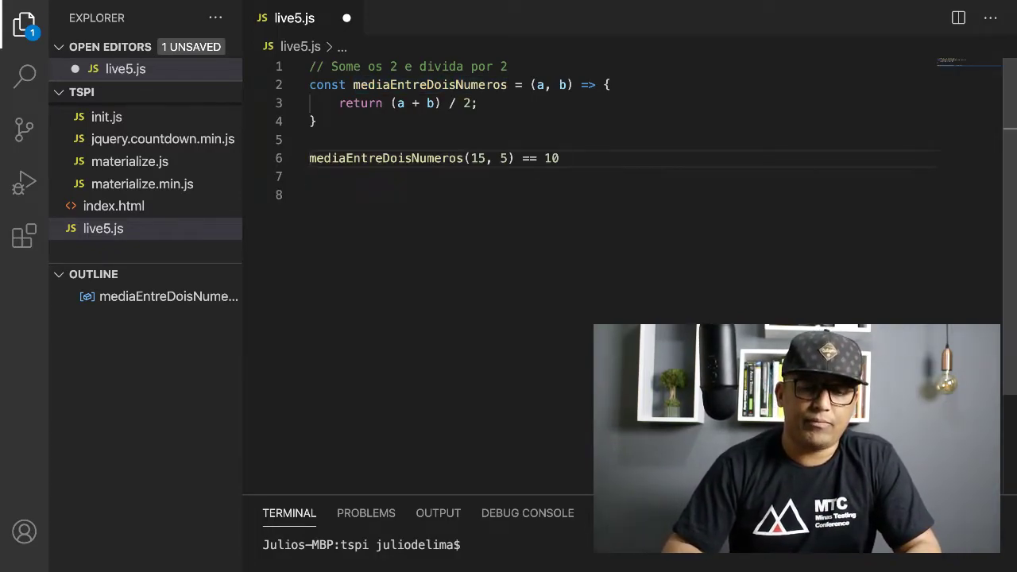
click(310, 176)
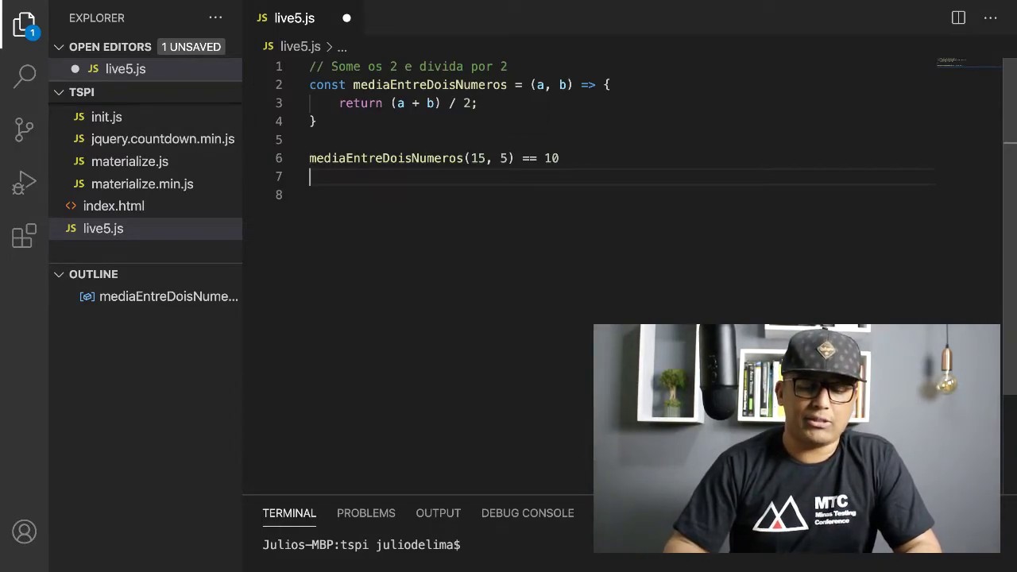
text(// )
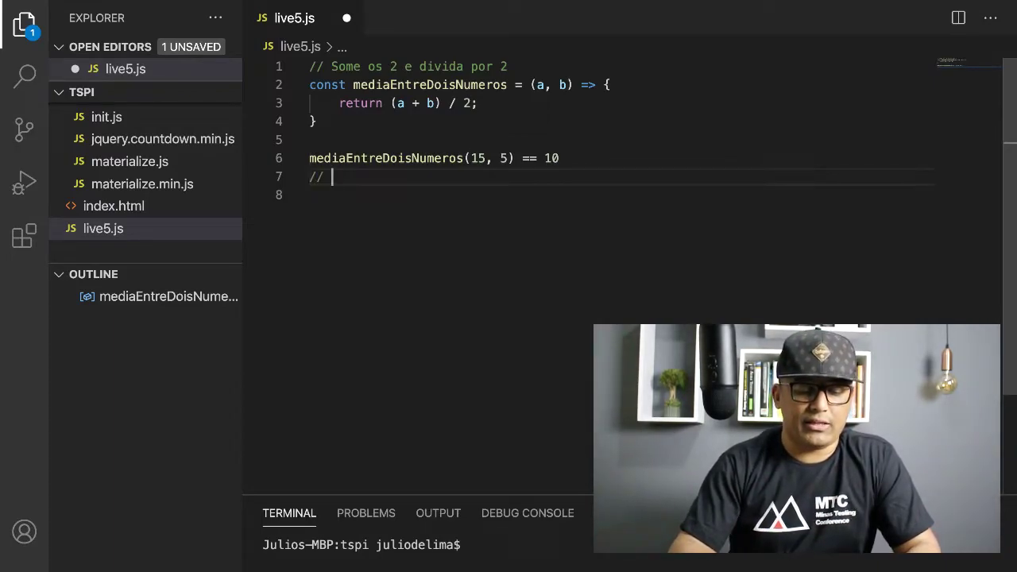
text(500ms)
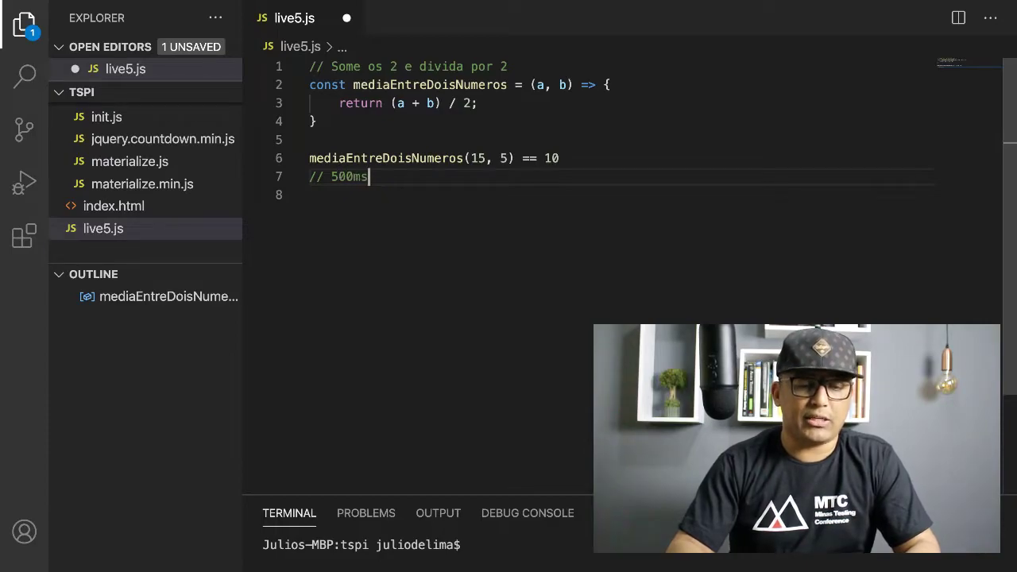